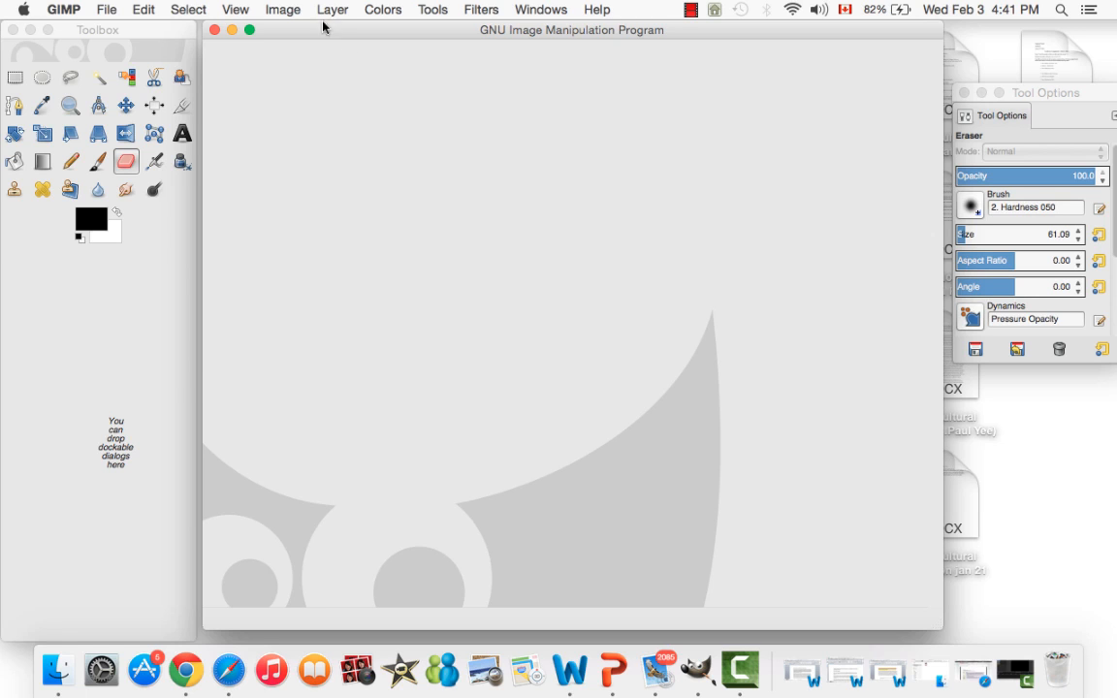
Open Me.pdf from the Desktop folder and import its page as a layer at 850 × 1100 pixels.
click(106, 10)
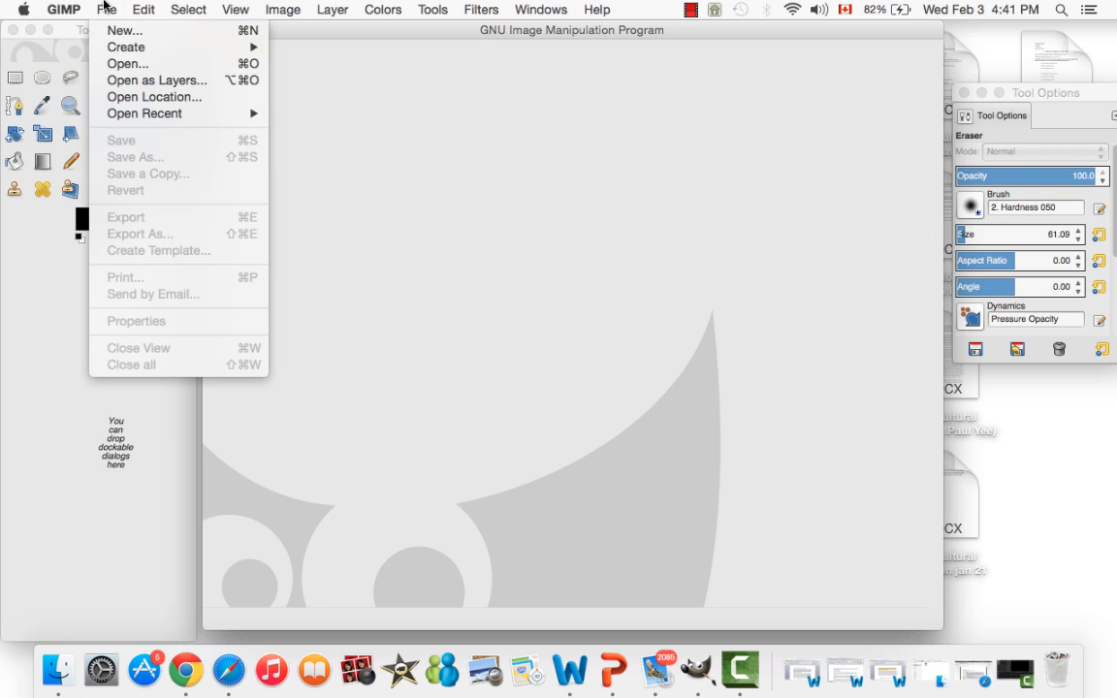
click(116, 63)
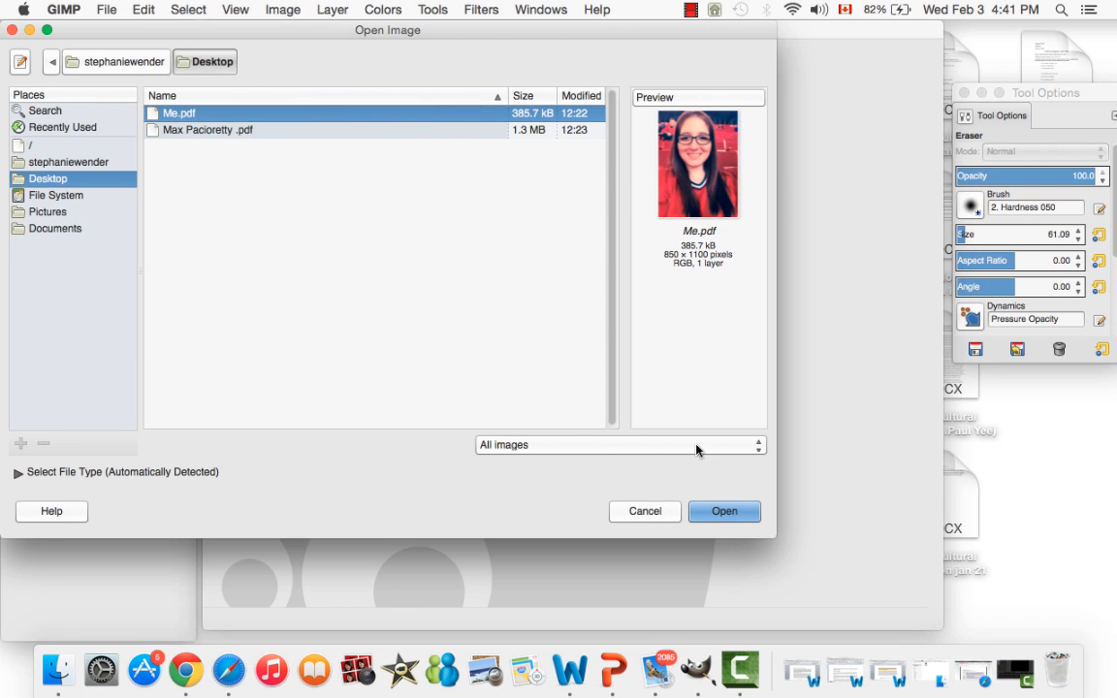
click(723, 511)
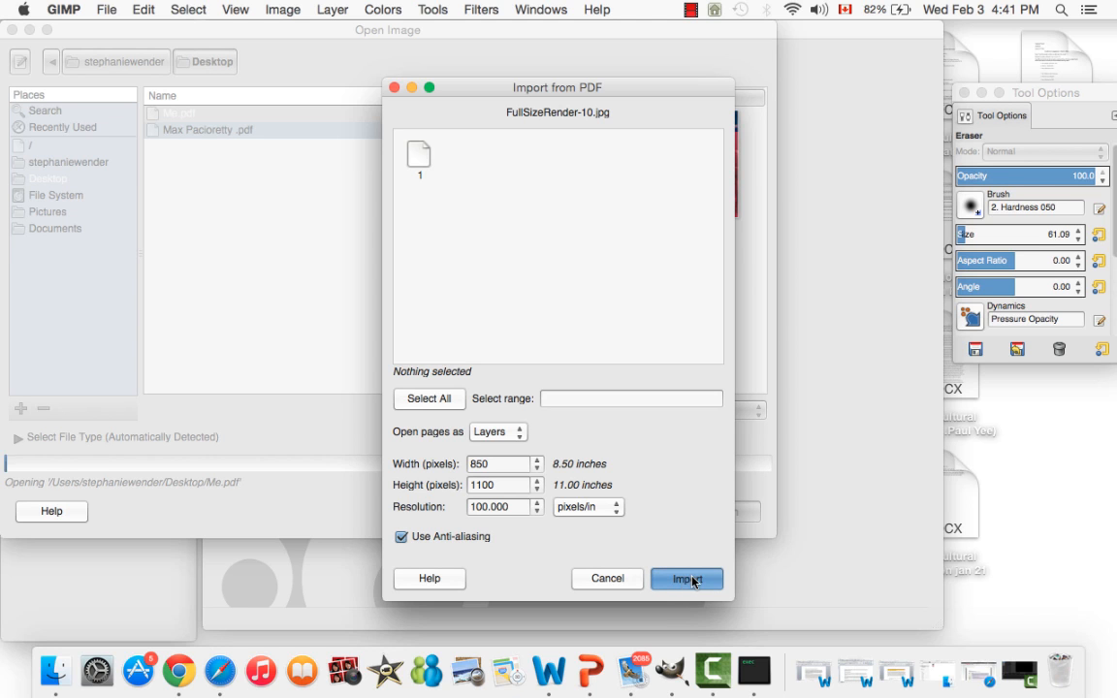
click(690, 581)
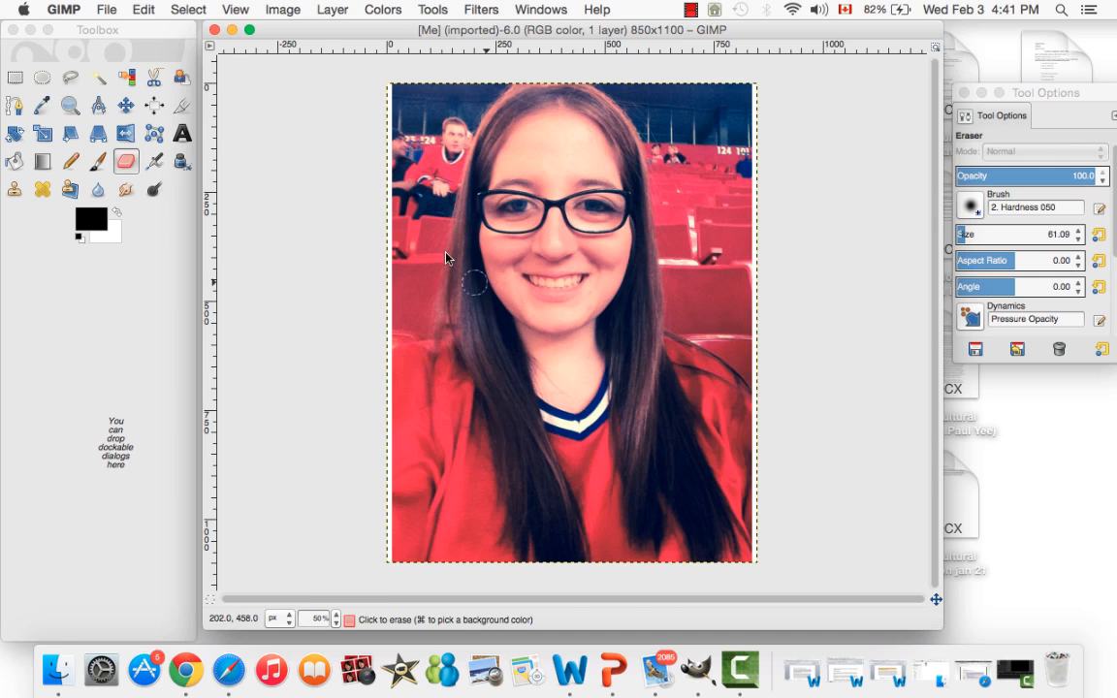
Erase the arena background and the outer sleeve on the left side of the portrait with the Eraser, following the hair edge.
click(339, 11)
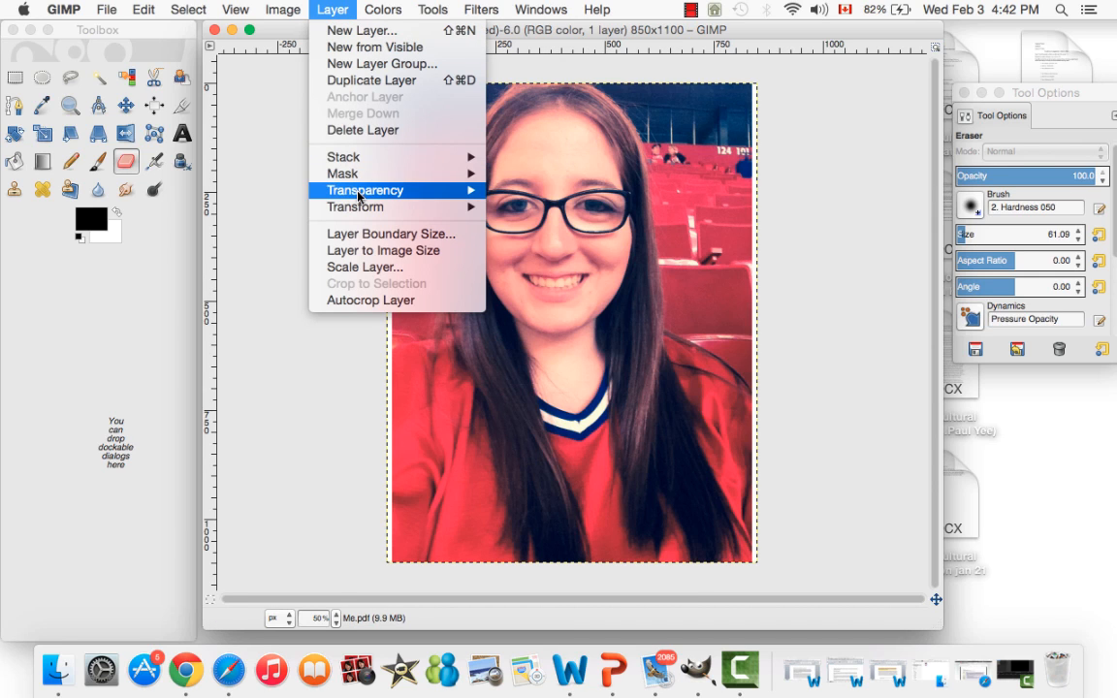
mouse_move(326, 186)
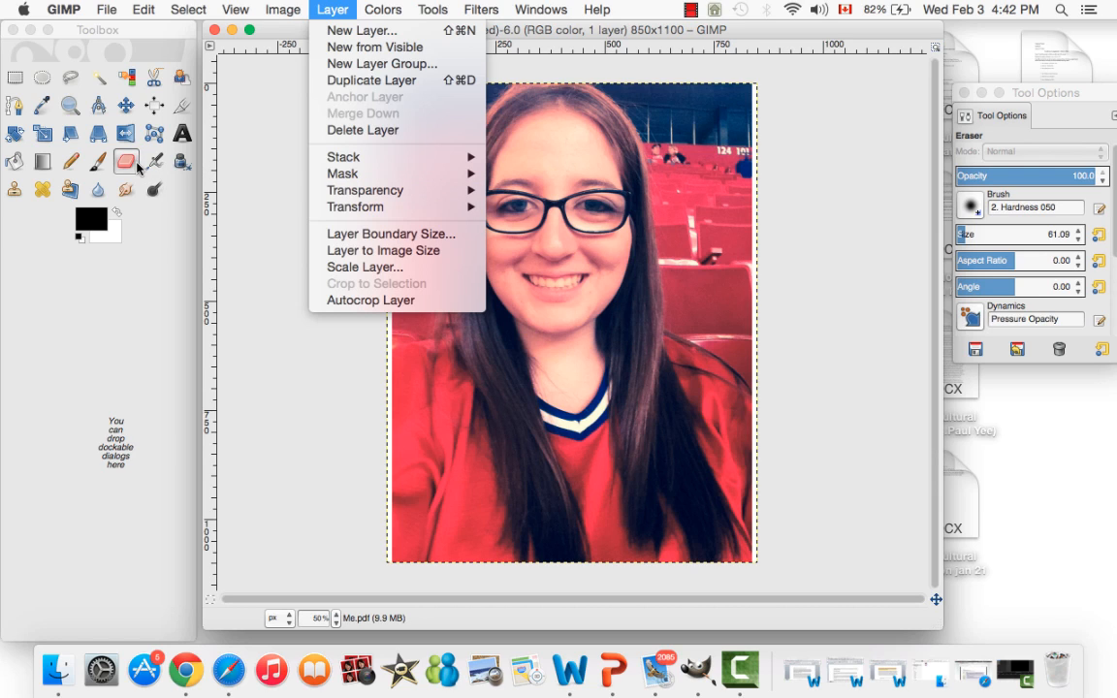
click(126, 165)
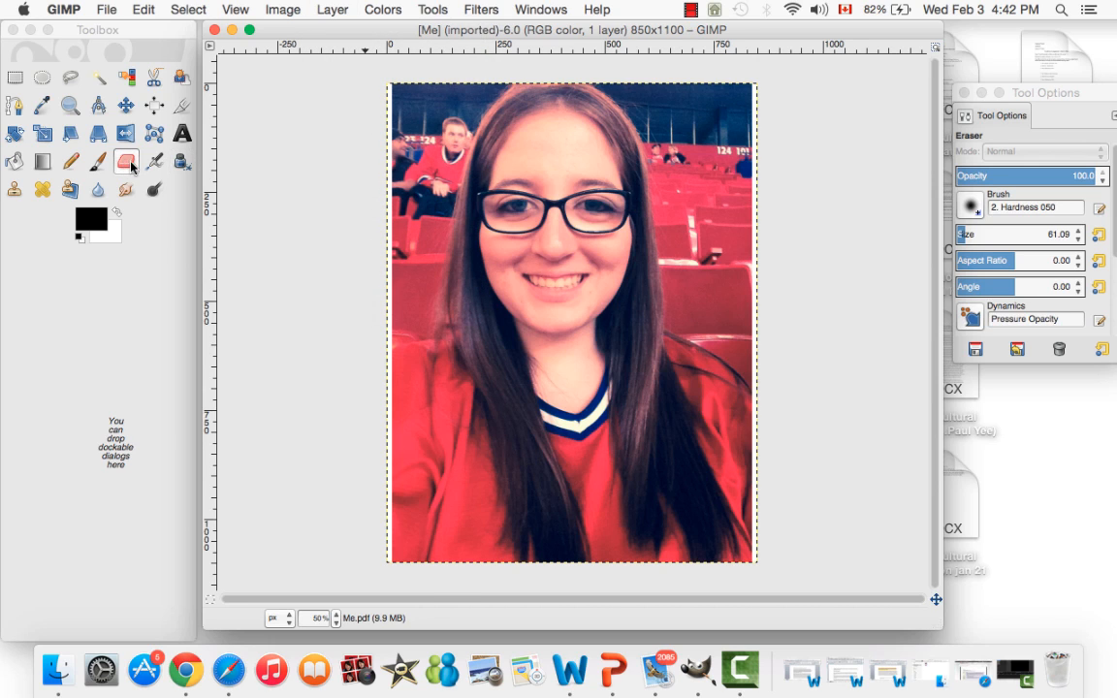
click(388, 121)
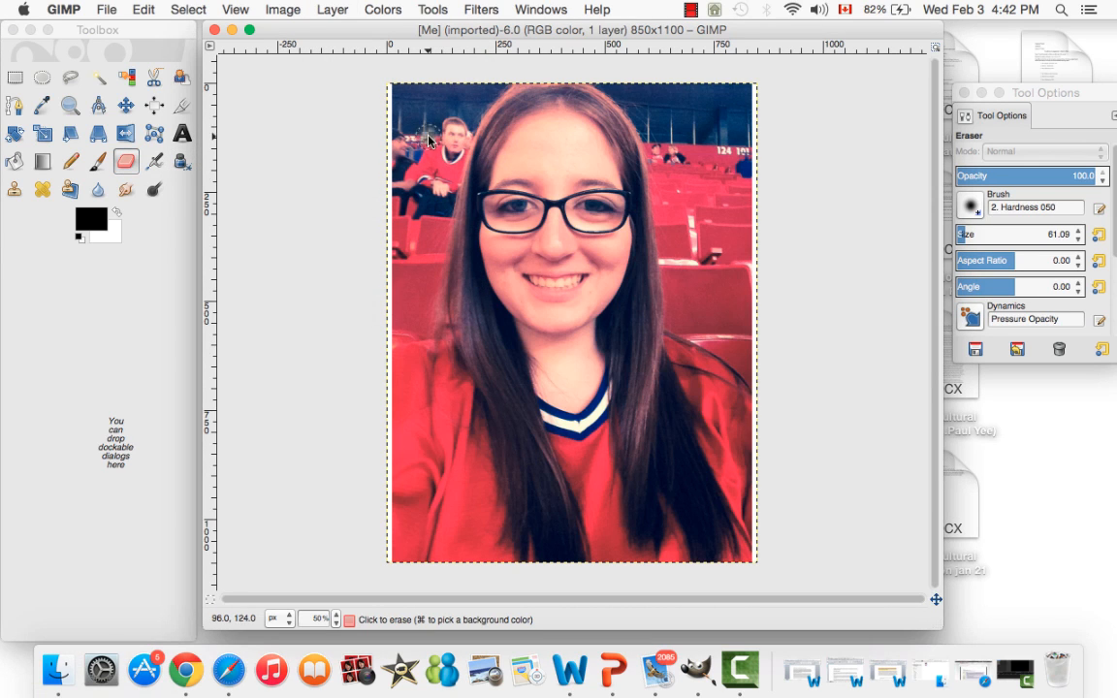
mouse_move(387, 122)
mouse_down()
mouse_move(407, 107)
mouse_move(372, 191)
mouse_move(398, 60)
mouse_move(397, 273)
mouse_move(439, 113)
mouse_move(451, 182)
mouse_move(467, 144)
mouse_up()
mouse_move(452, 187)
mouse_down()
mouse_move(460, 137)
mouse_move(452, 195)
mouse_move(449, 80)
mouse_move(441, 101)
mouse_move(458, 100)
mouse_move(483, 69)
mouse_move(449, 121)
mouse_move(495, 84)
mouse_move(465, 139)
mouse_move(514, 75)
mouse_move(457, 135)
mouse_move(402, 254)
mouse_move(396, 320)
mouse_move(437, 196)
mouse_up()
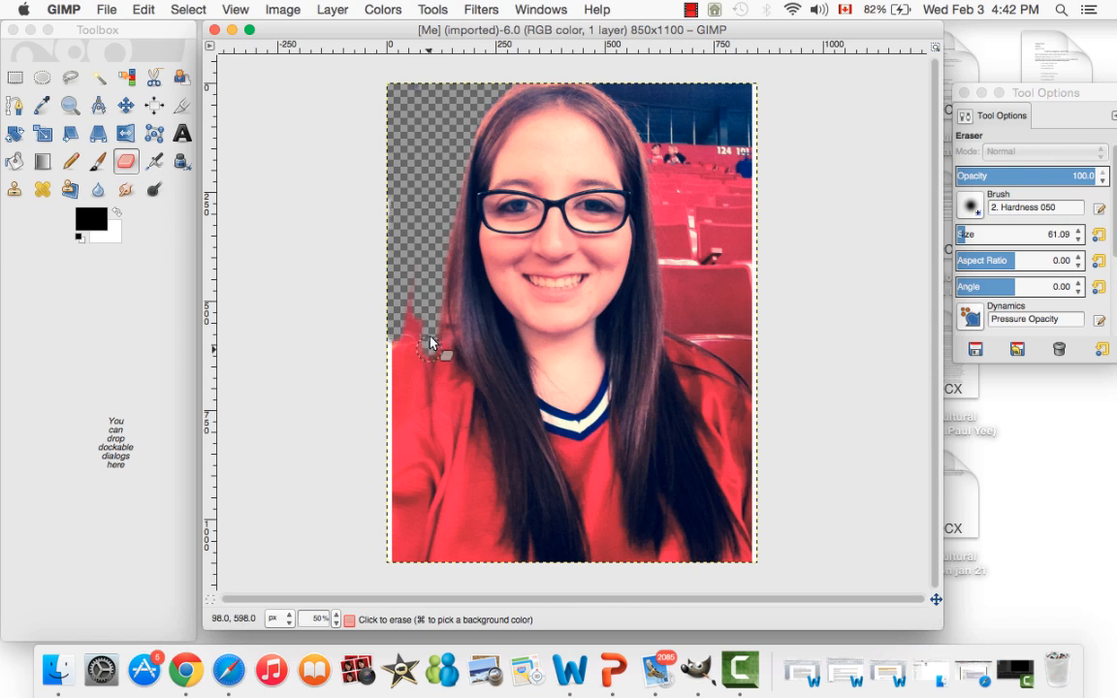
drag(428, 340, 455, 239)
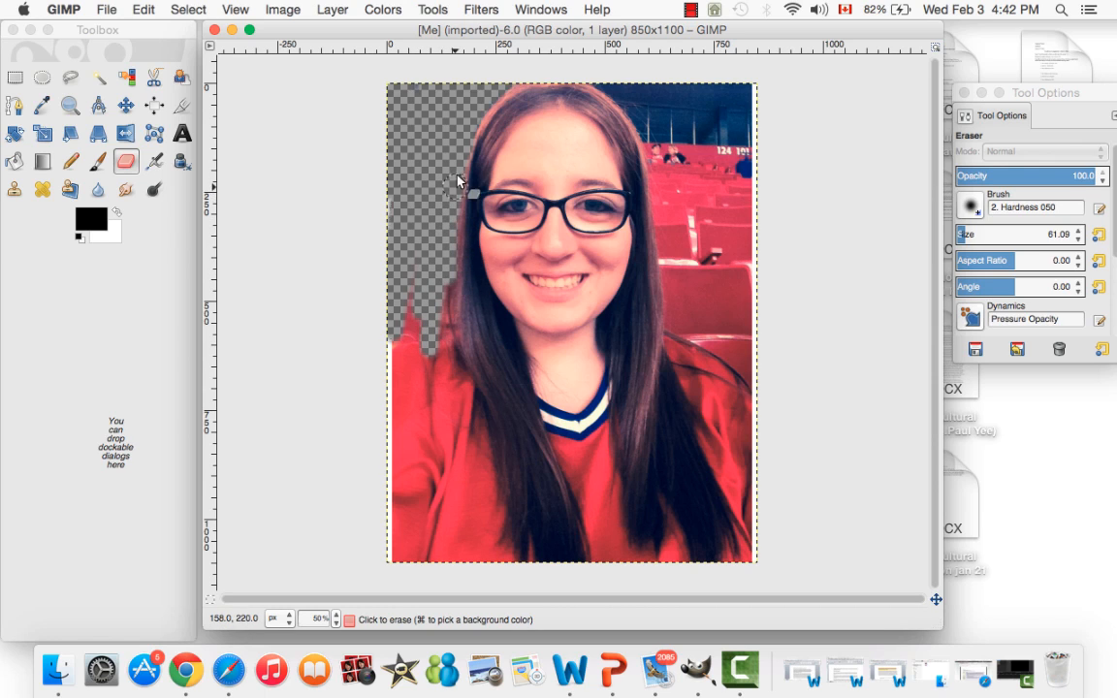
mouse_move(441, 315)
mouse_down()
mouse_move(441, 402)
mouse_move(436, 304)
mouse_move(397, 408)
mouse_move(394, 368)
mouse_move(395, 558)
mouse_up()
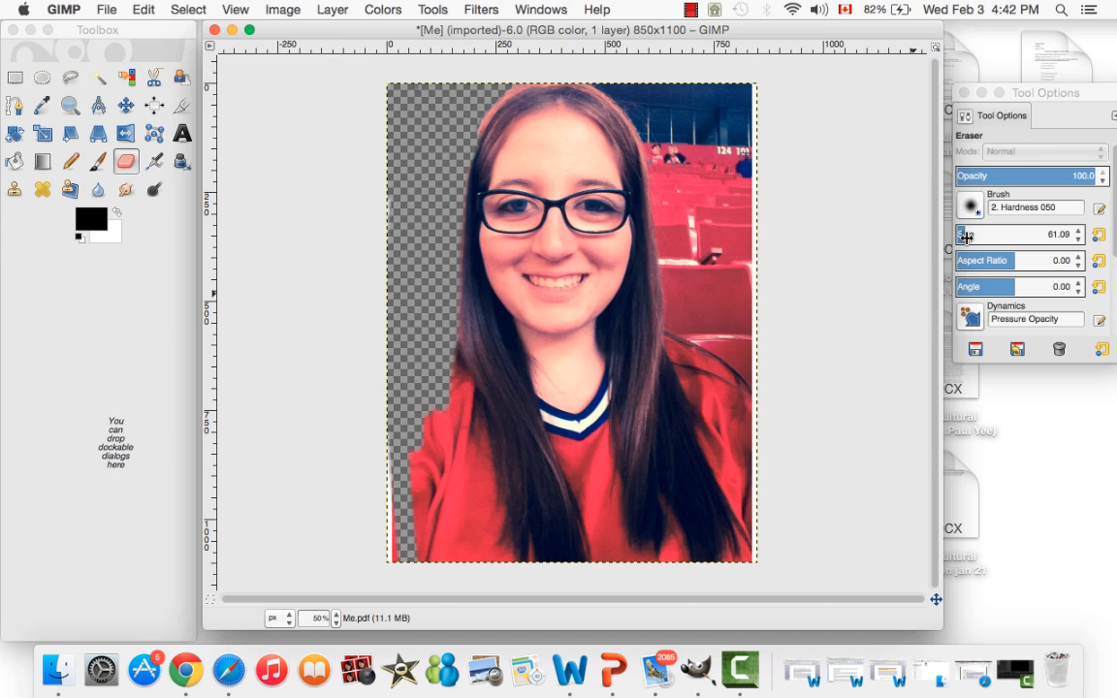
Enlarge the Eraser to size 68.60 and erase the background and shoulder on the right side of the portrait.
mouse_move(968, 237)
mouse_down()
mouse_move(986, 241)
mouse_move(970, 234)
mouse_up()
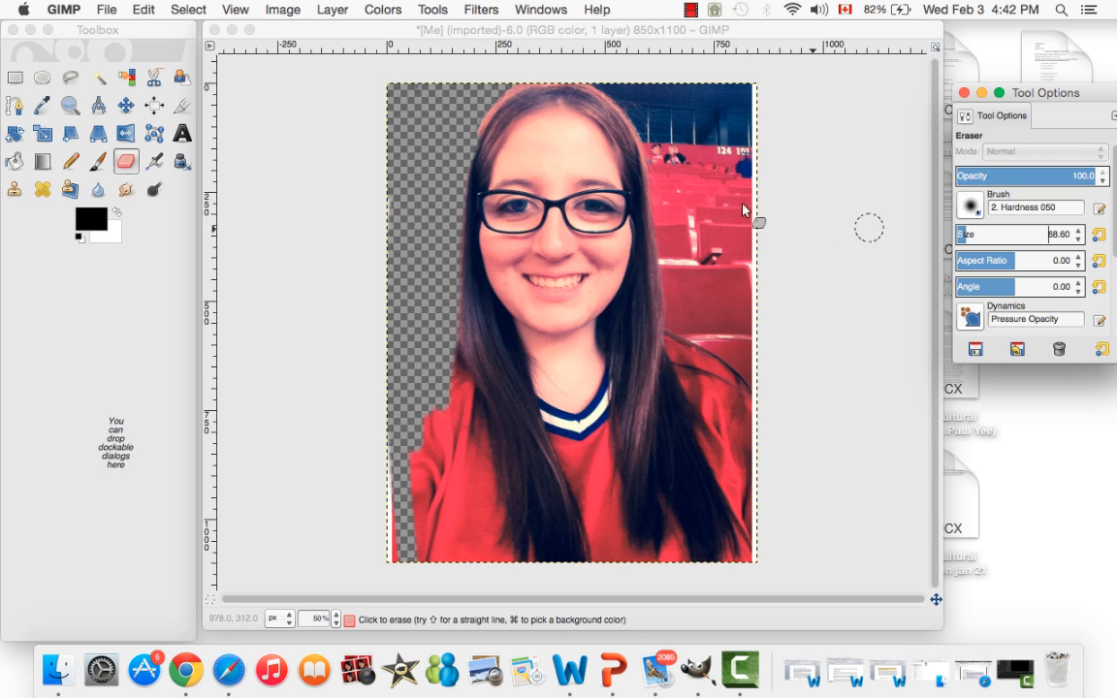
mouse_move(699, 189)
mouse_down()
mouse_move(749, 63)
mouse_move(745, 232)
mouse_move(745, 95)
mouse_move(759, 145)
mouse_move(739, 52)
mouse_move(732, 124)
mouse_move(718, 94)
mouse_move(697, 161)
mouse_move(701, 240)
mouse_move(705, 91)
mouse_move(716, 99)
mouse_move(685, 176)
mouse_move(669, 94)
mouse_move(692, 110)
mouse_move(661, 79)
mouse_move(594, 67)
mouse_move(671, 145)
mouse_move(639, 78)
mouse_move(650, 107)
mouse_move(616, 86)
mouse_move(672, 168)
mouse_move(688, 244)
mouse_move(645, 116)
mouse_move(673, 318)
mouse_move(657, 171)
mouse_move(687, 340)
mouse_move(685, 214)
mouse_move(690, 333)
mouse_move(699, 241)
mouse_move(711, 443)
mouse_move(724, 226)
mouse_move(722, 314)
mouse_move(742, 337)
mouse_move(753, 206)
mouse_move(750, 336)
mouse_move(737, 170)
mouse_up()
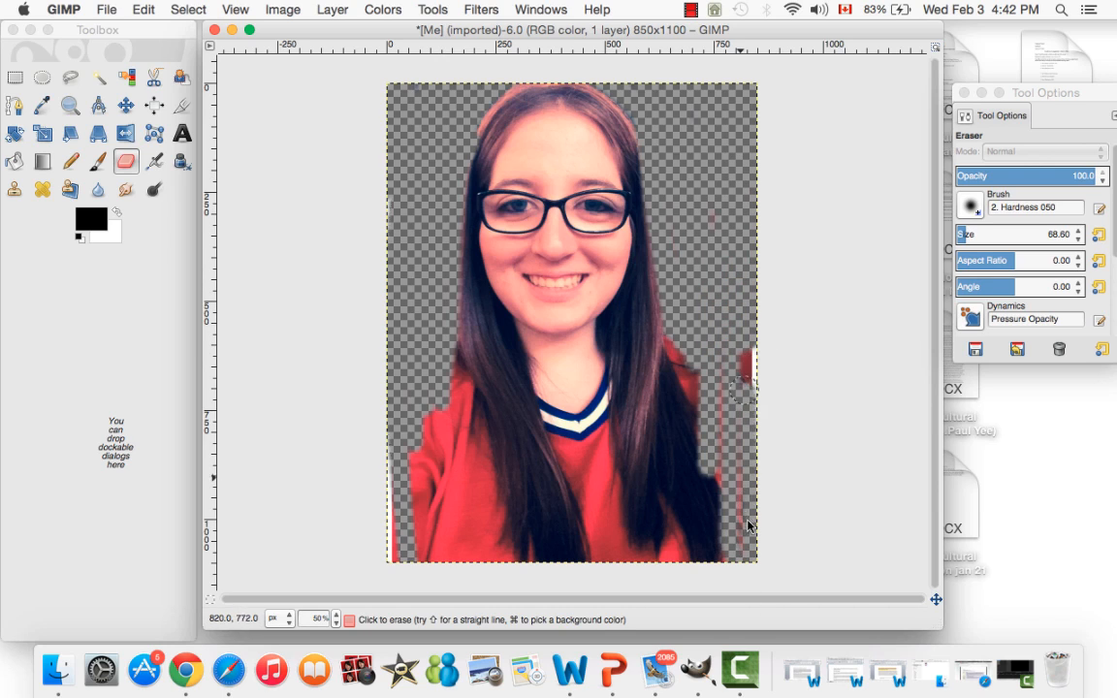
mouse_move(747, 523)
mouse_down()
mouse_move(744, 391)
mouse_move(756, 411)
mouse_move(734, 501)
mouse_move(721, 447)
mouse_move(731, 361)
mouse_move(740, 597)
mouse_move(697, 564)
mouse_move(725, 481)
mouse_move(716, 569)
mouse_move(664, 561)
mouse_move(709, 527)
mouse_move(636, 537)
mouse_move(716, 550)
mouse_move(669, 555)
mouse_move(616, 539)
mouse_move(734, 525)
mouse_move(717, 520)
mouse_move(704, 477)
mouse_move(702, 512)
mouse_move(704, 411)
mouse_move(692, 348)
mouse_move(675, 374)
mouse_move(675, 349)
mouse_move(698, 447)
mouse_up()
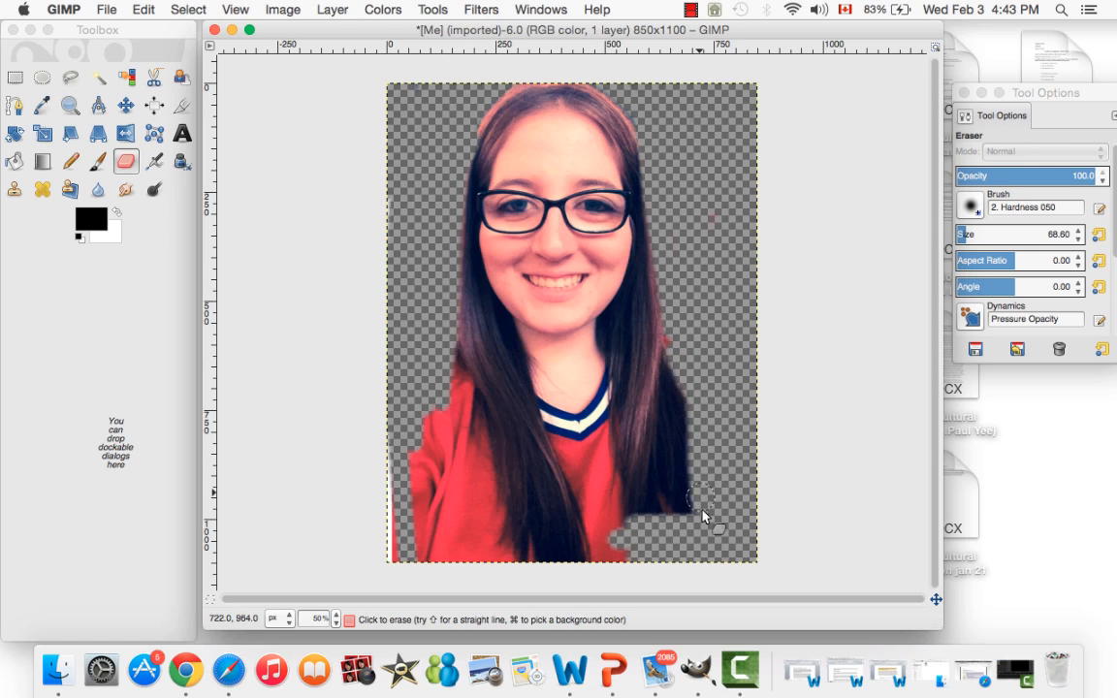
Undo the last eraser stroke and erase the red shirt outside the hair and along the lower edge of the portrait.
click(146, 10)
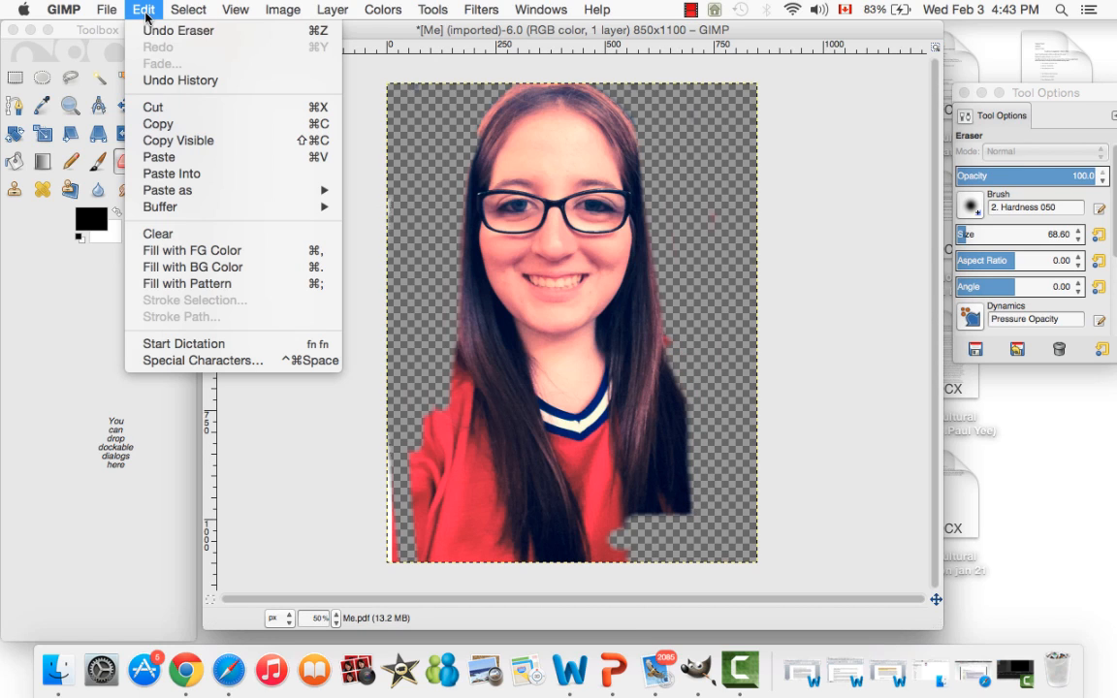
click(140, 30)
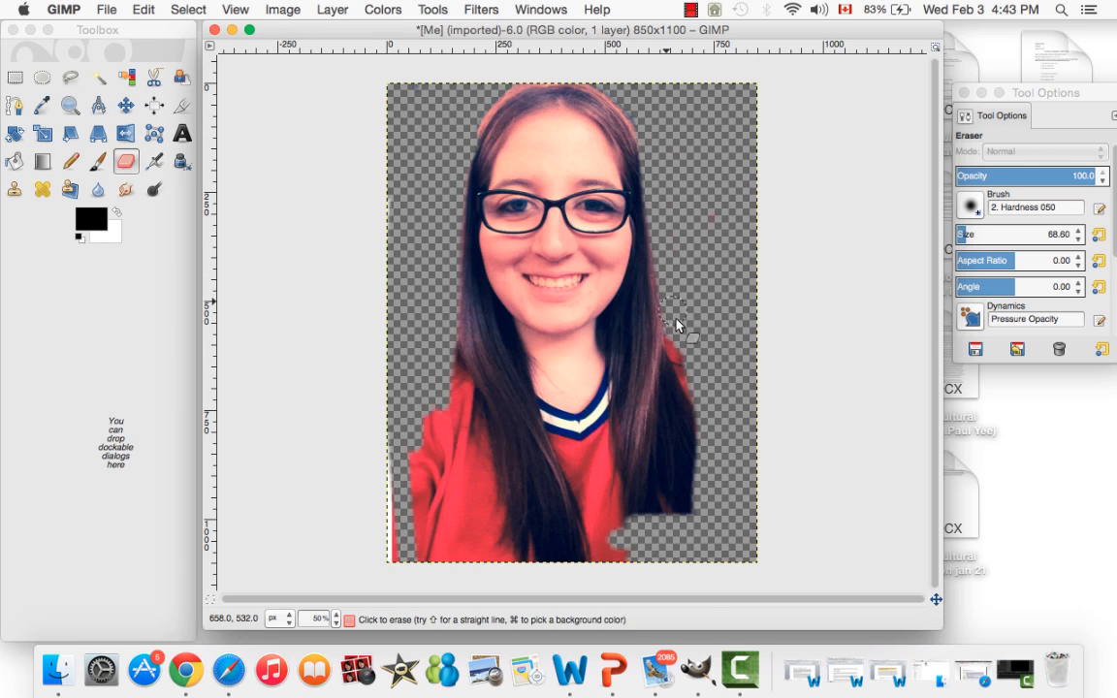
drag(689, 433, 710, 513)
mouse_move(694, 456)
mouse_down()
mouse_move(670, 332)
mouse_move(699, 503)
mouse_move(687, 546)
mouse_move(399, 549)
mouse_move(388, 503)
mouse_move(389, 548)
mouse_move(482, 547)
mouse_move(373, 552)
mouse_move(393, 532)
mouse_move(383, 443)
mouse_move(393, 551)
mouse_move(463, 543)
mouse_move(634, 560)
mouse_move(475, 571)
mouse_move(392, 569)
mouse_move(502, 547)
mouse_move(472, 547)
mouse_move(451, 566)
mouse_move(555, 551)
mouse_move(336, 554)
mouse_move(430, 480)
mouse_move(419, 540)
mouse_move(407, 458)
mouse_move(416, 521)
mouse_move(412, 434)
mouse_move(433, 429)
mouse_move(438, 443)
mouse_move(440, 389)
mouse_move(455, 449)
mouse_move(458, 326)
mouse_move(456, 522)
mouse_move(425, 454)
mouse_move(430, 511)
mouse_move(455, 520)
mouse_move(437, 459)
mouse_move(466, 511)
mouse_move(466, 481)
mouse_move(470, 505)
mouse_move(501, 516)
mouse_move(476, 442)
mouse_move(476, 475)
mouse_up()
mouse_move(463, 386)
mouse_down()
mouse_move(489, 504)
mouse_move(498, 518)
mouse_move(550, 523)
mouse_move(496, 529)
mouse_move(589, 531)
mouse_up()
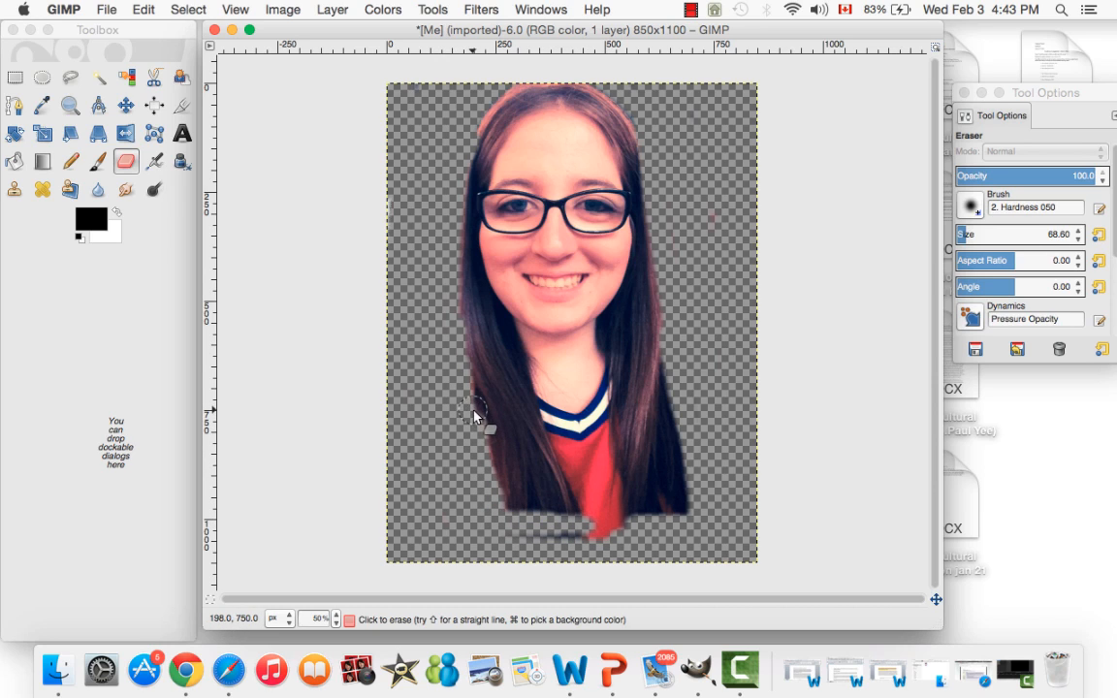
mouse_move(500, 511)
mouse_down()
mouse_move(588, 525)
mouse_move(529, 538)
mouse_move(665, 531)
mouse_move(691, 513)
mouse_up()
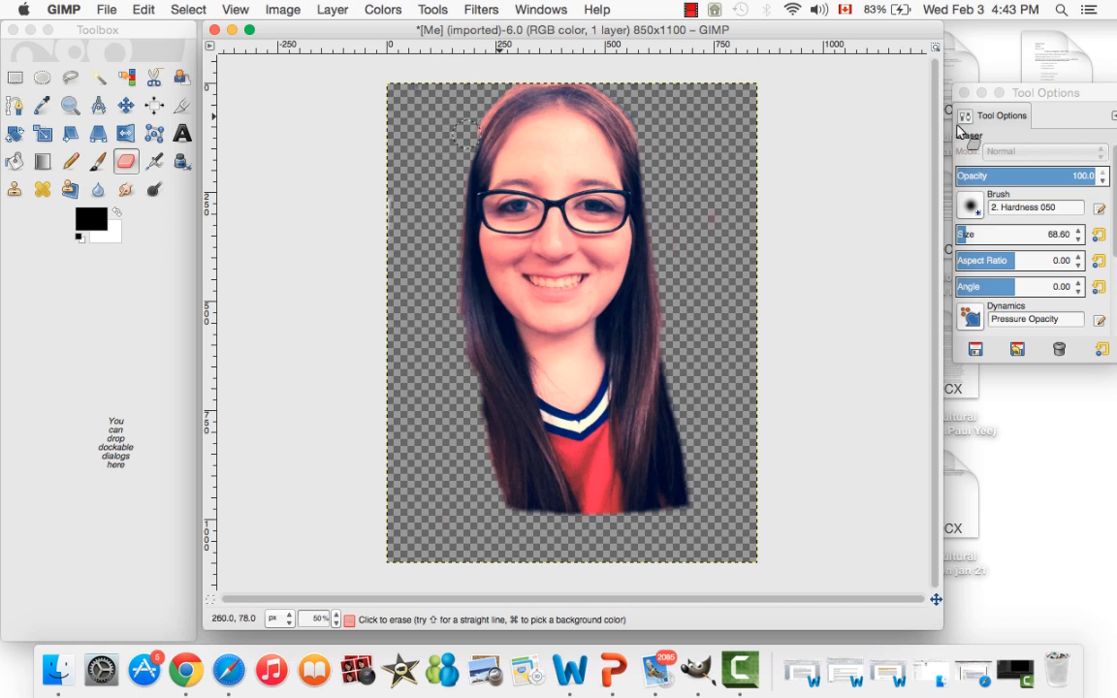
Reduce the Eraser to size 46.07 and trim the leftover background along the top edge of the hair.
click(967, 242)
drag(967, 239, 958, 242)
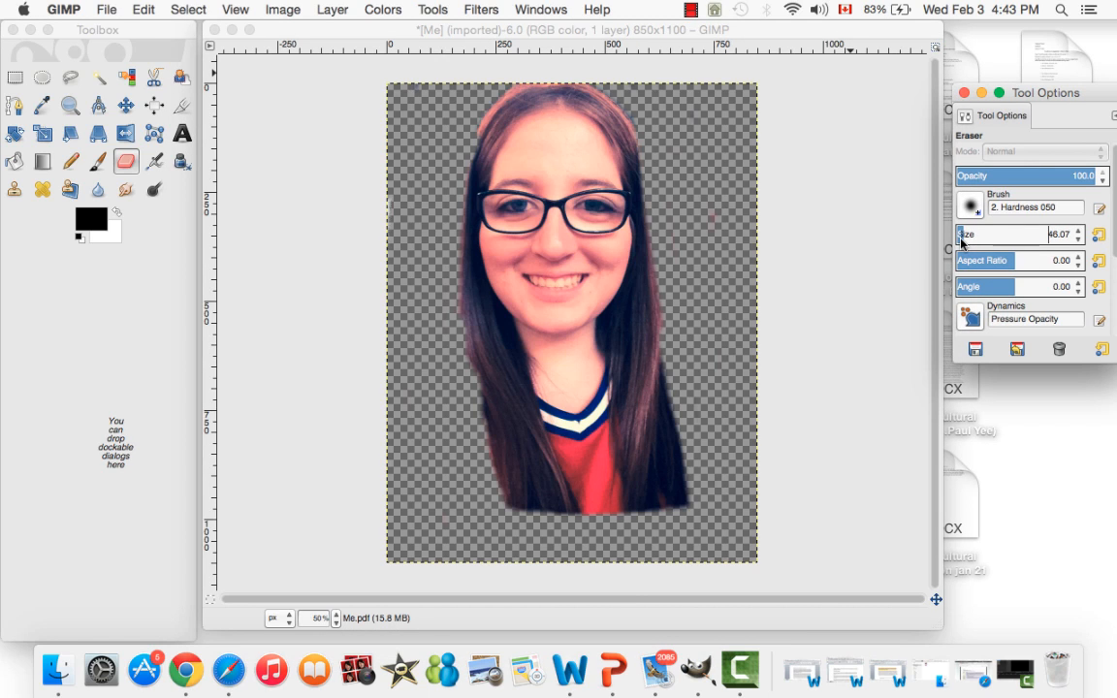
click(500, 102)
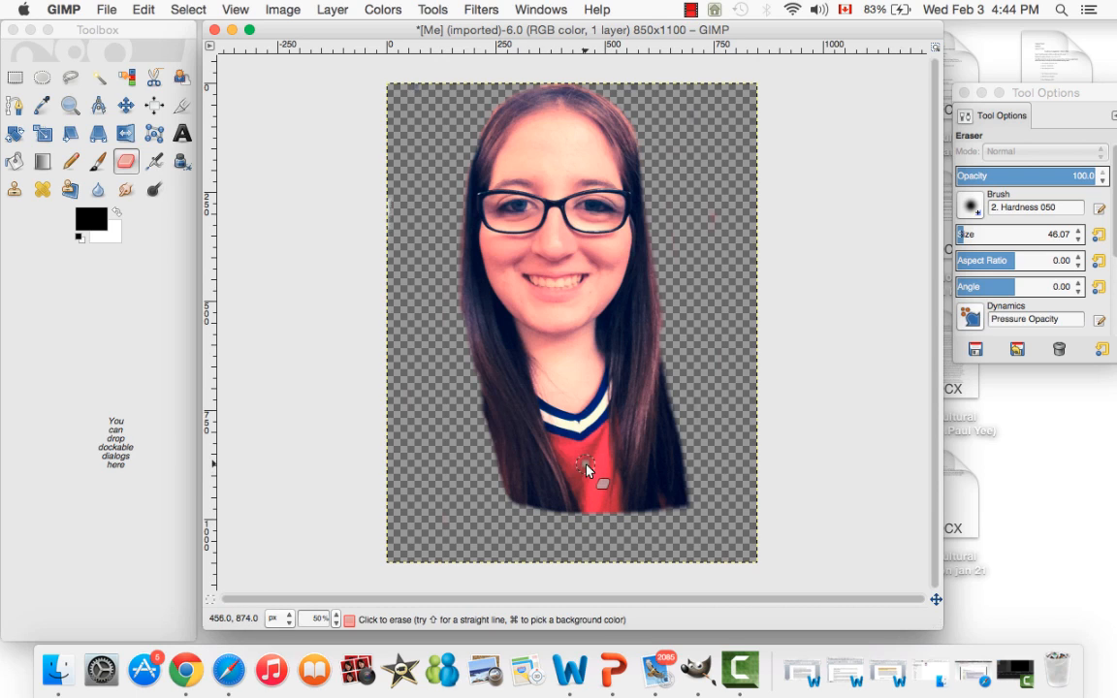
mouse_move(586, 465)
mouse_down()
mouse_move(605, 396)
mouse_move(603, 486)
mouse_move(603, 462)
mouse_up()
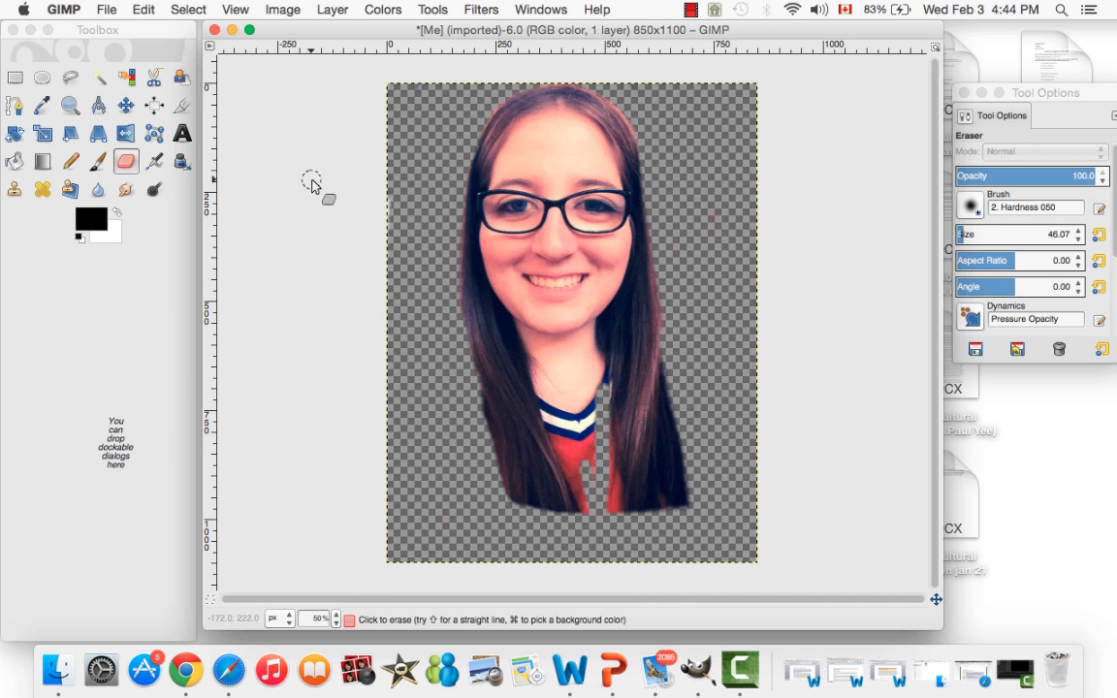
click(144, 10)
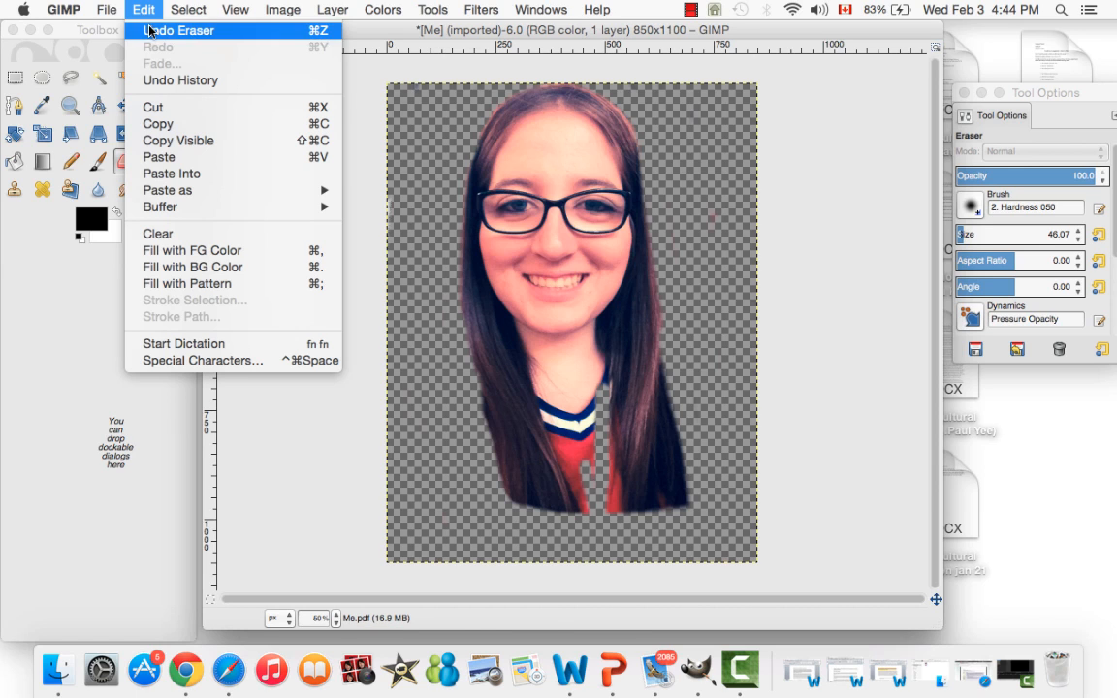
click(146, 28)
Erase the red shirt below the collar between the hair strands, and clean up the left hair edge.
mouse_move(604, 503)
mouse_down()
mouse_move(599, 539)
mouse_move(599, 493)
mouse_up()
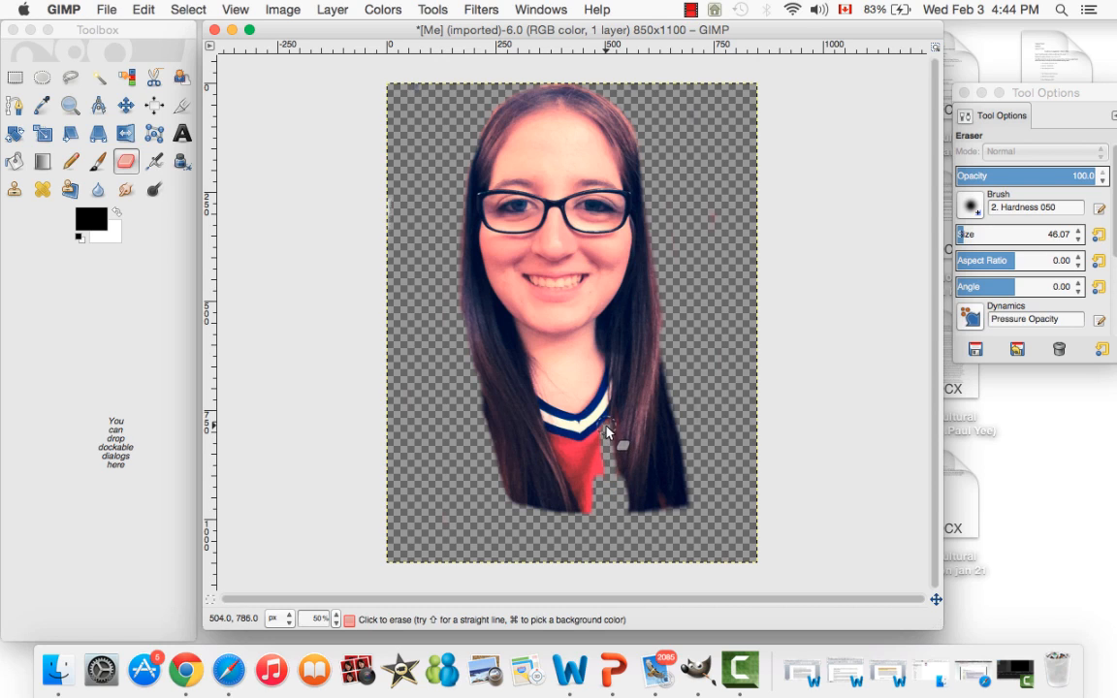
mouse_move(611, 482)
mouse_down()
mouse_move(615, 513)
mouse_move(592, 473)
mouse_move(584, 510)
mouse_move(552, 433)
mouse_move(602, 438)
mouse_move(609, 421)
mouse_move(576, 438)
mouse_move(547, 434)
mouse_move(580, 476)
mouse_move(573, 452)
mouse_move(594, 471)
mouse_move(595, 448)
mouse_move(609, 474)
mouse_move(612, 415)
mouse_move(625, 507)
mouse_up()
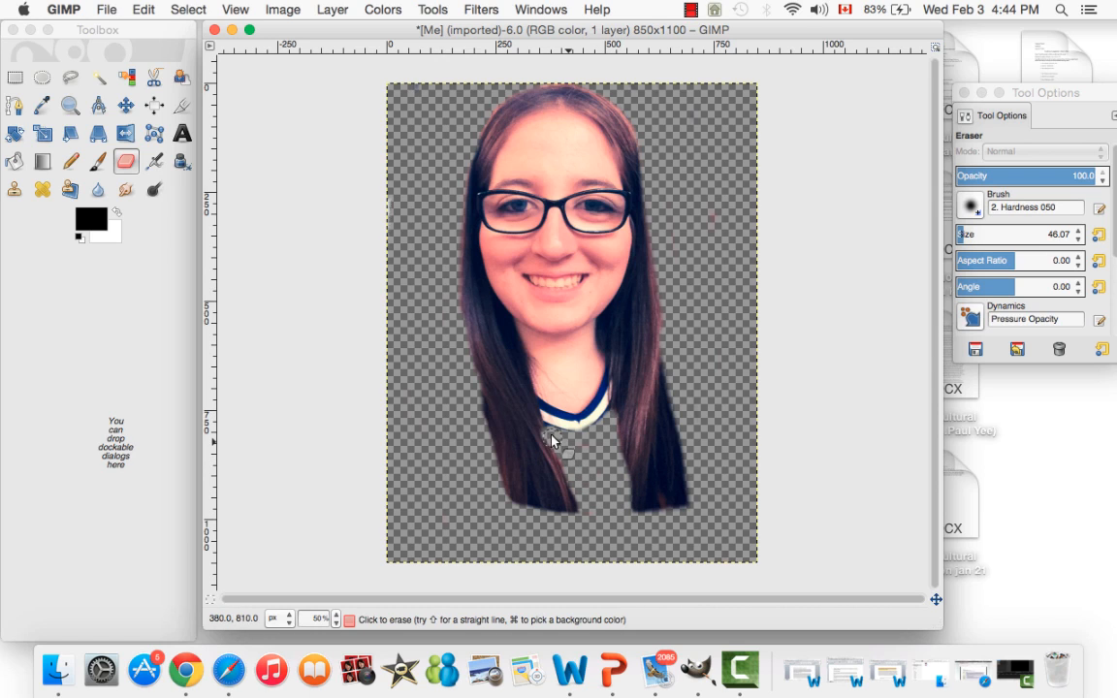
drag(548, 425, 572, 503)
drag(448, 260, 467, 379)
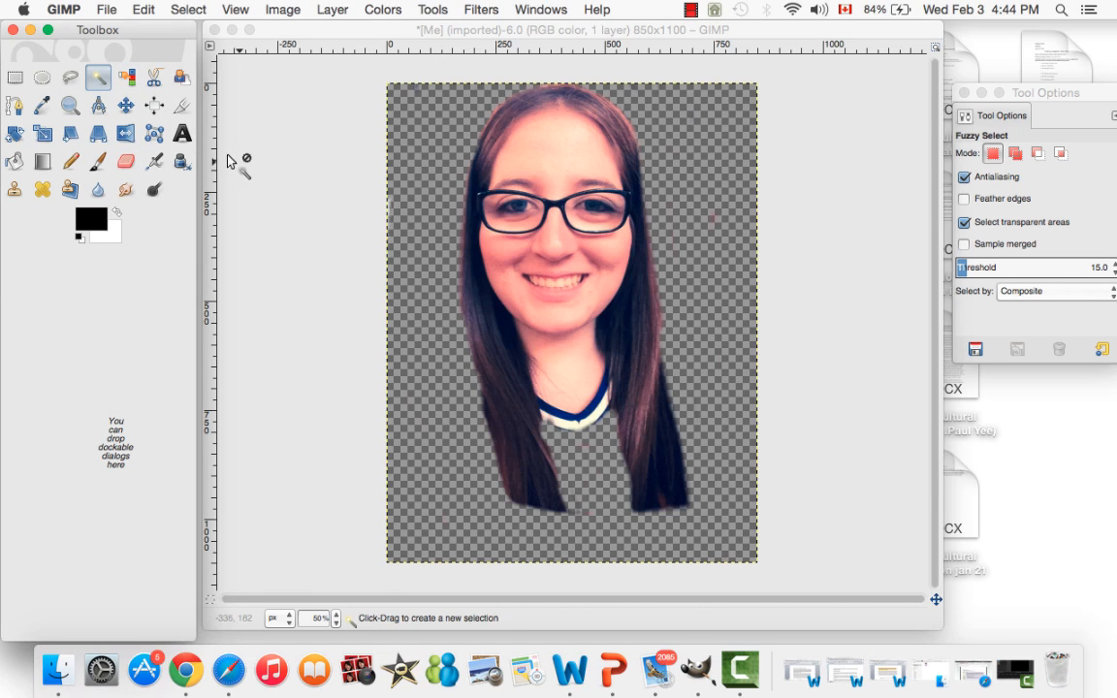
Fuzzy-select the transparent area around the portrait, clear that selection and copy the cut-out portrait.
click(451, 175)
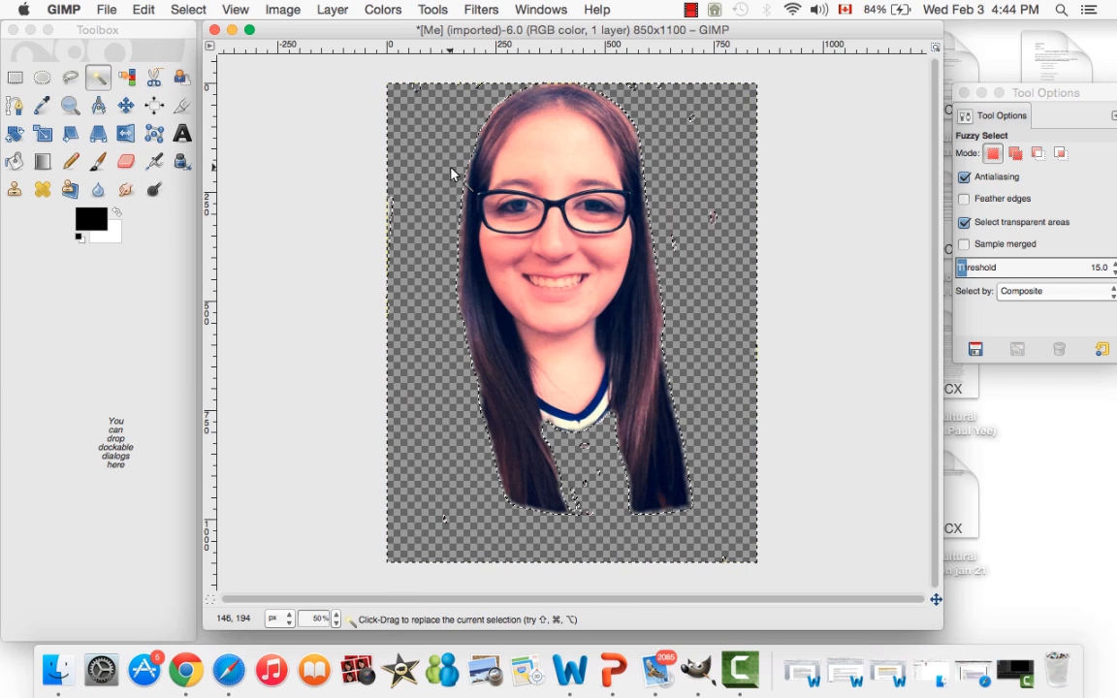
click(337, 226)
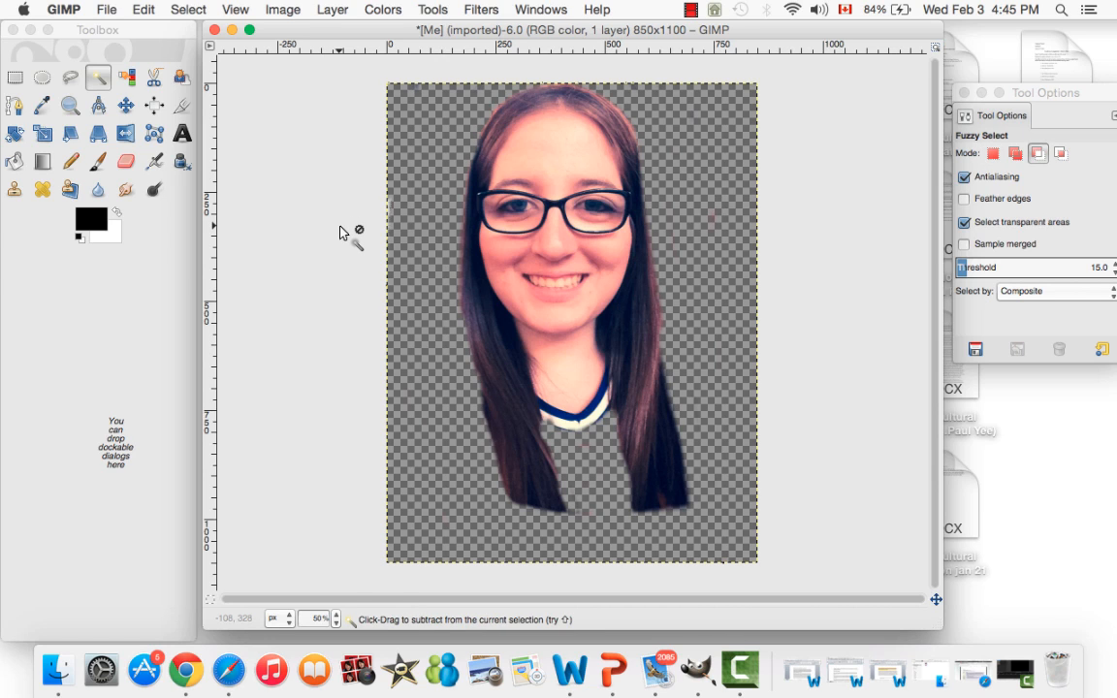
key(super+c)
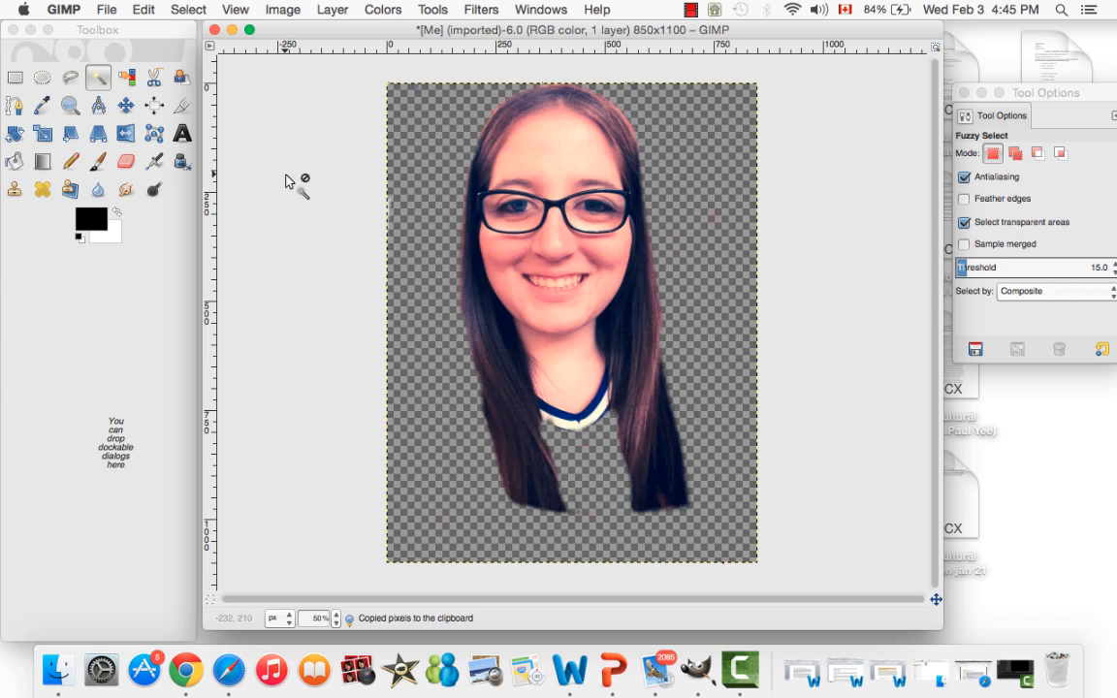
Open Max Pacioretty .pdf from the Desktop folder and import its page as a layer at 850 × 1100 pixels.
click(107, 12)
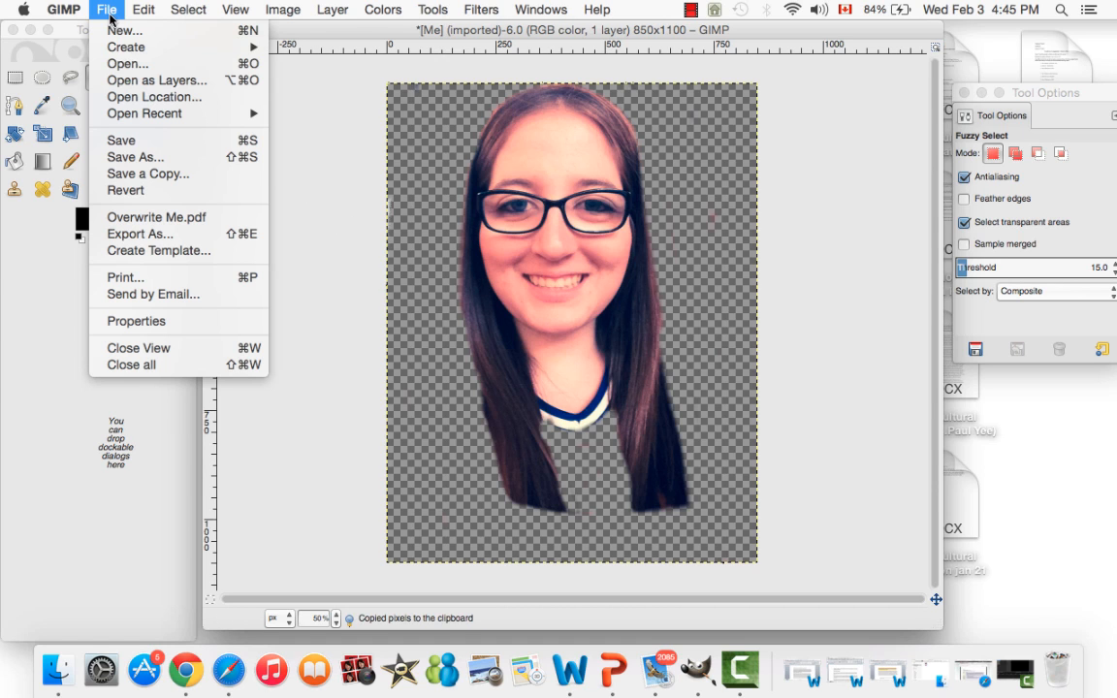
click(139, 64)
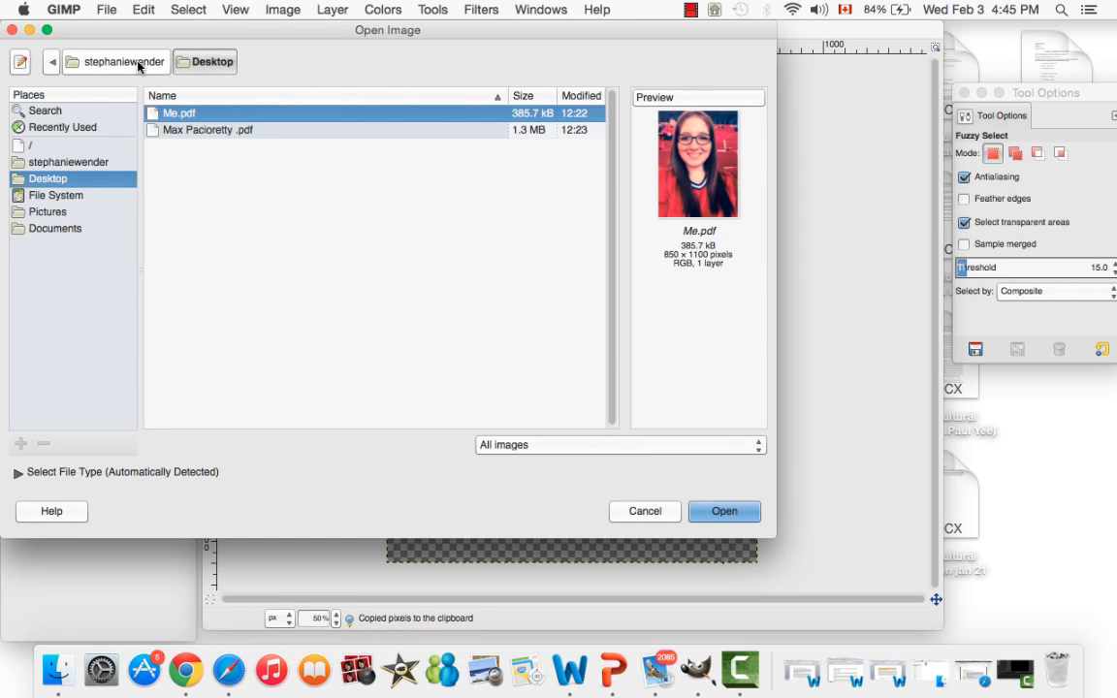
click(288, 130)
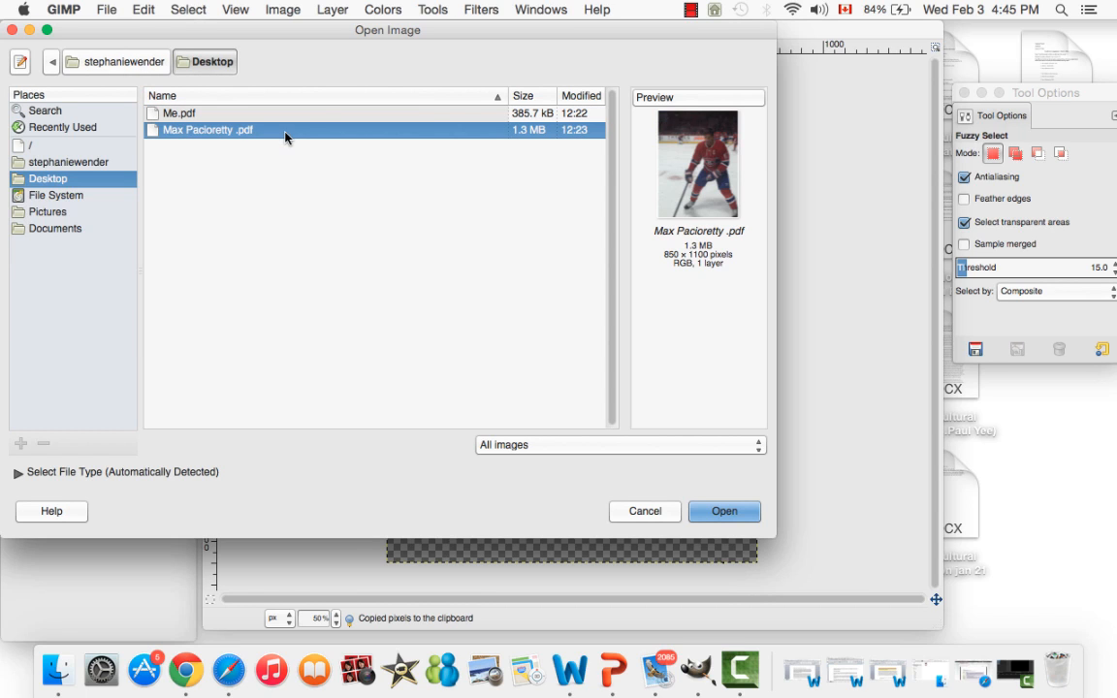
click(708, 513)
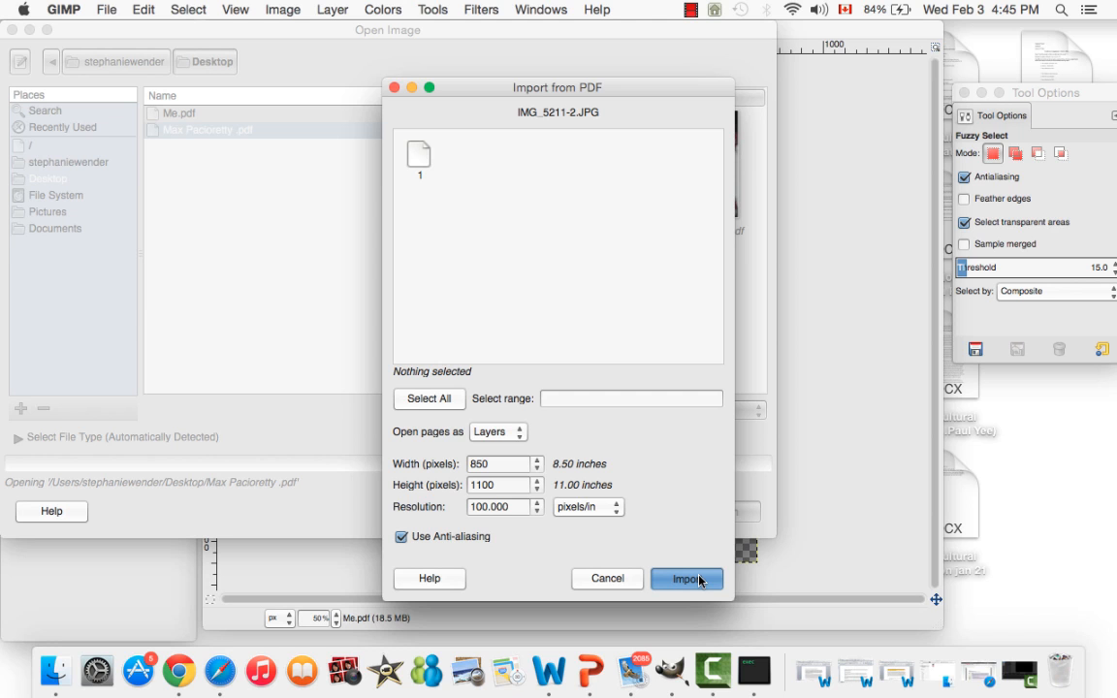
click(698, 579)
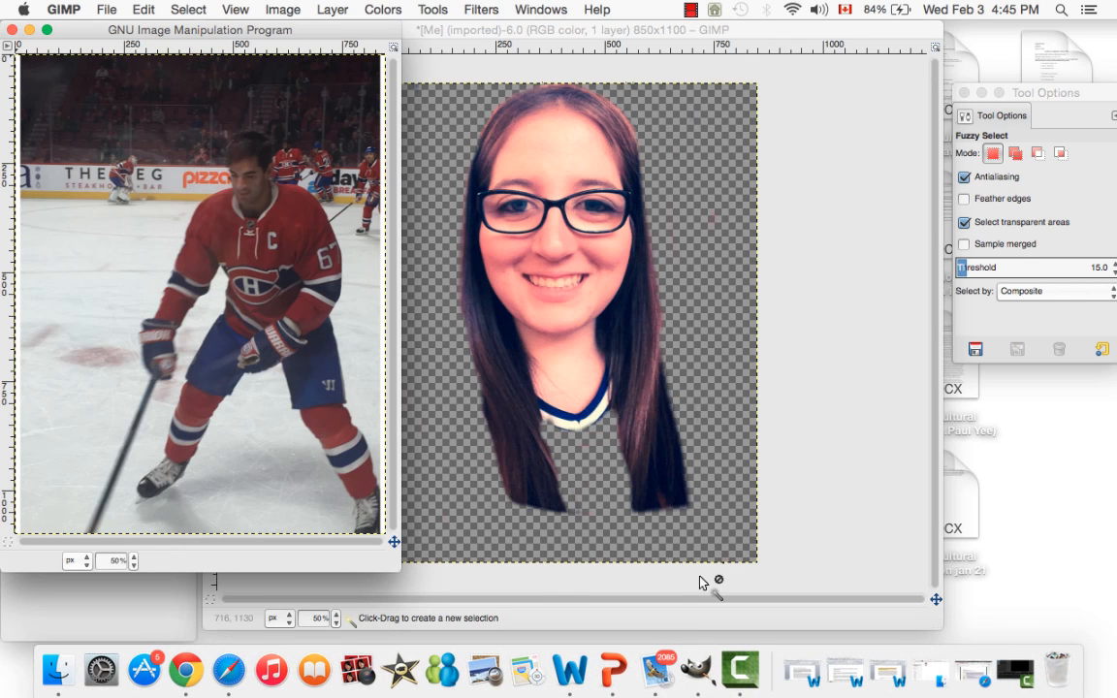
Paste the copied portrait cut-out into the hockey player image as a floating selection.
click(143, 263)
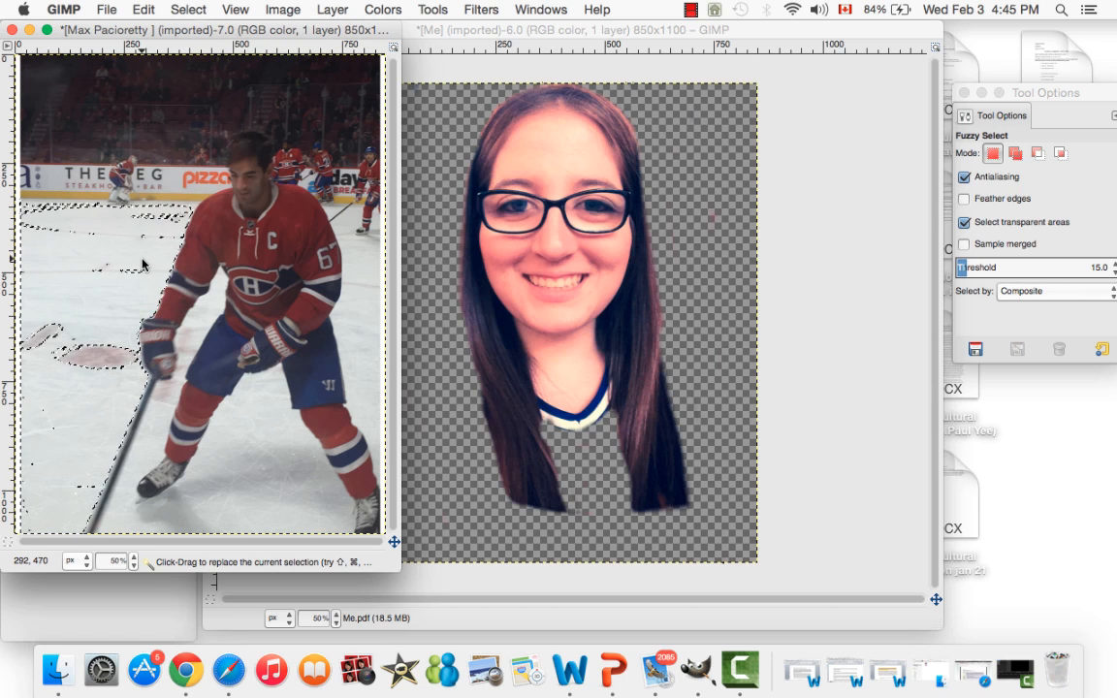
key(ctrl+v)
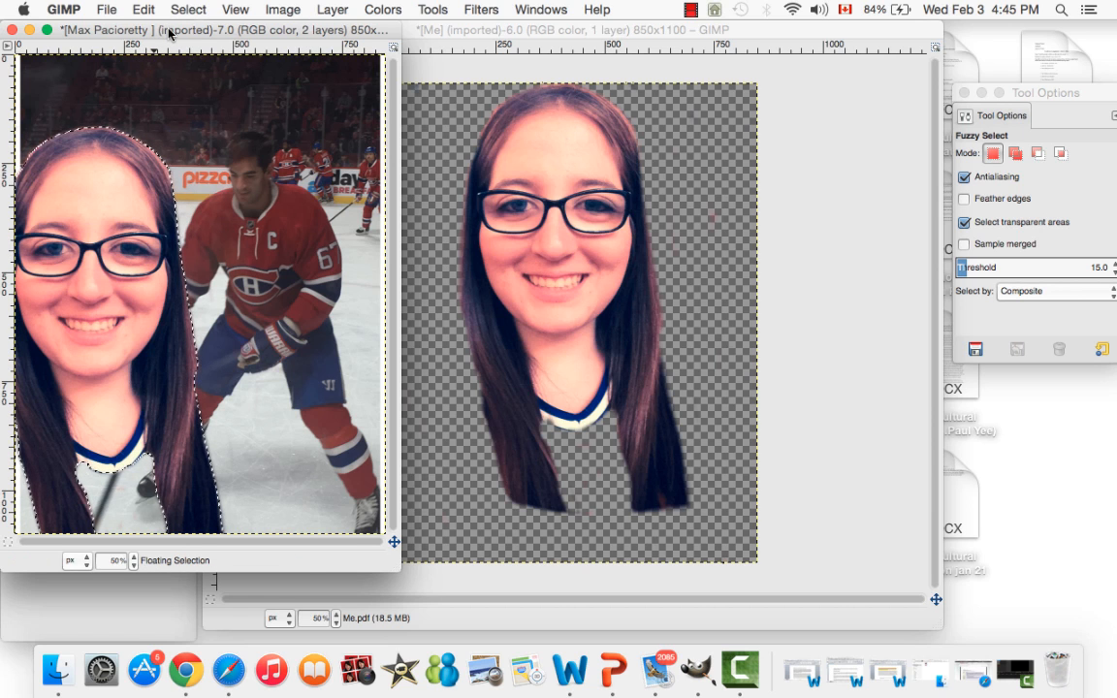
Scale the pasted portrait cut-out down to about 330 × 344 pixels and position it over the hockey player's torso.
drag(168, 34, 469, 40)
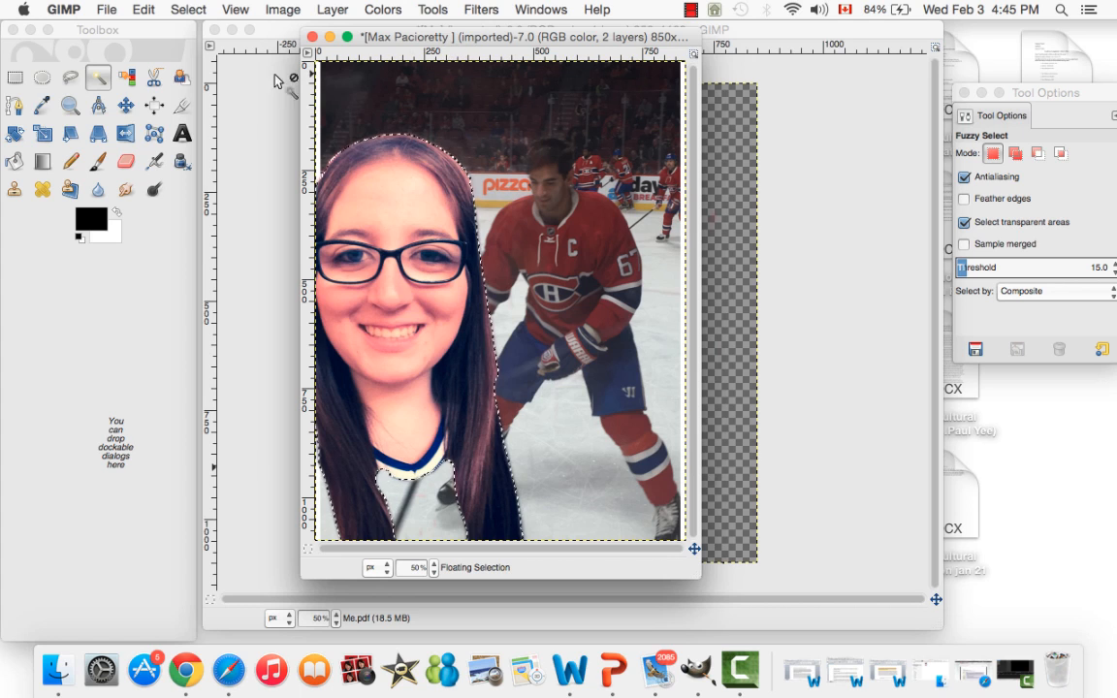
click(45, 137)
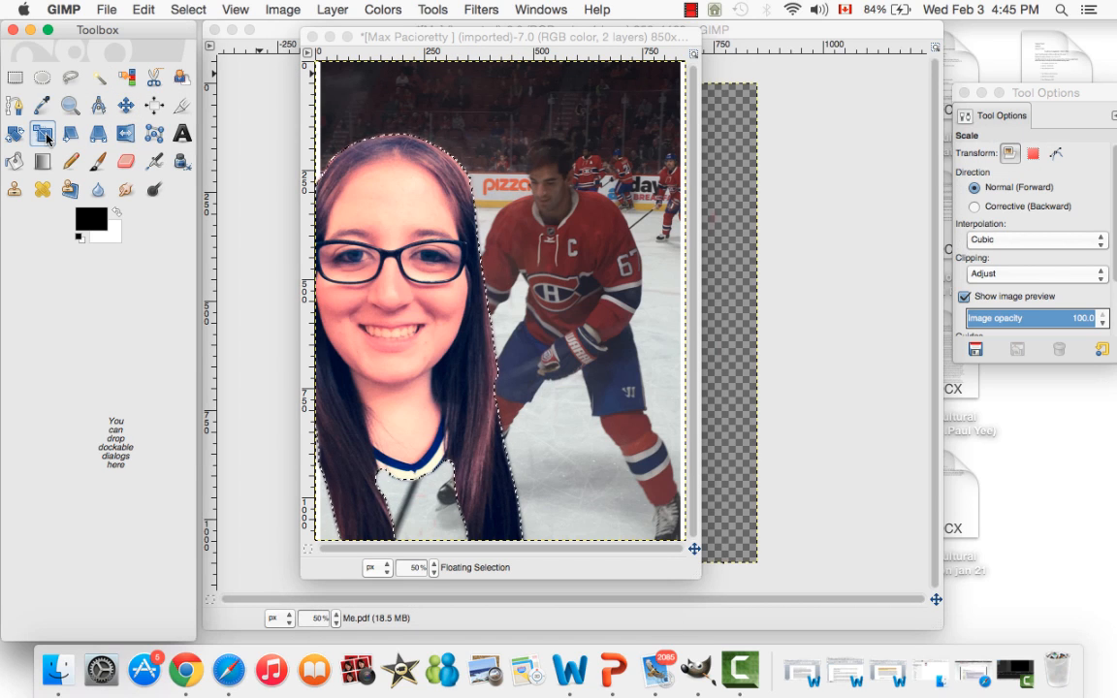
click(431, 318)
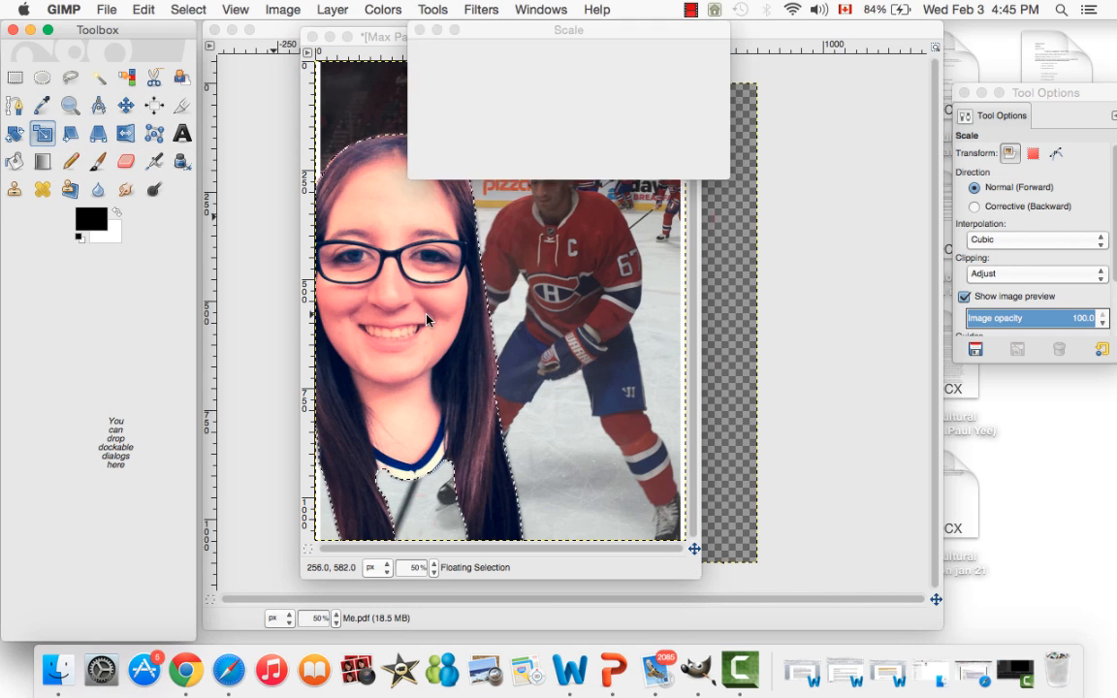
click(434, 363)
drag(434, 362, 513, 300)
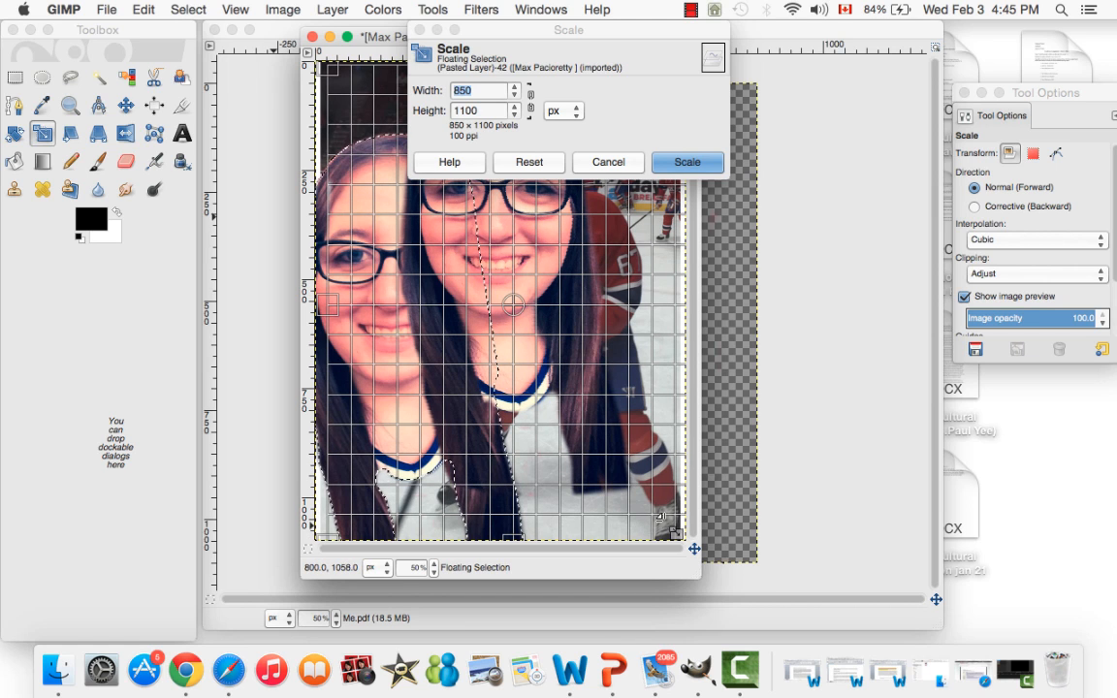
drag(636, 495, 583, 376)
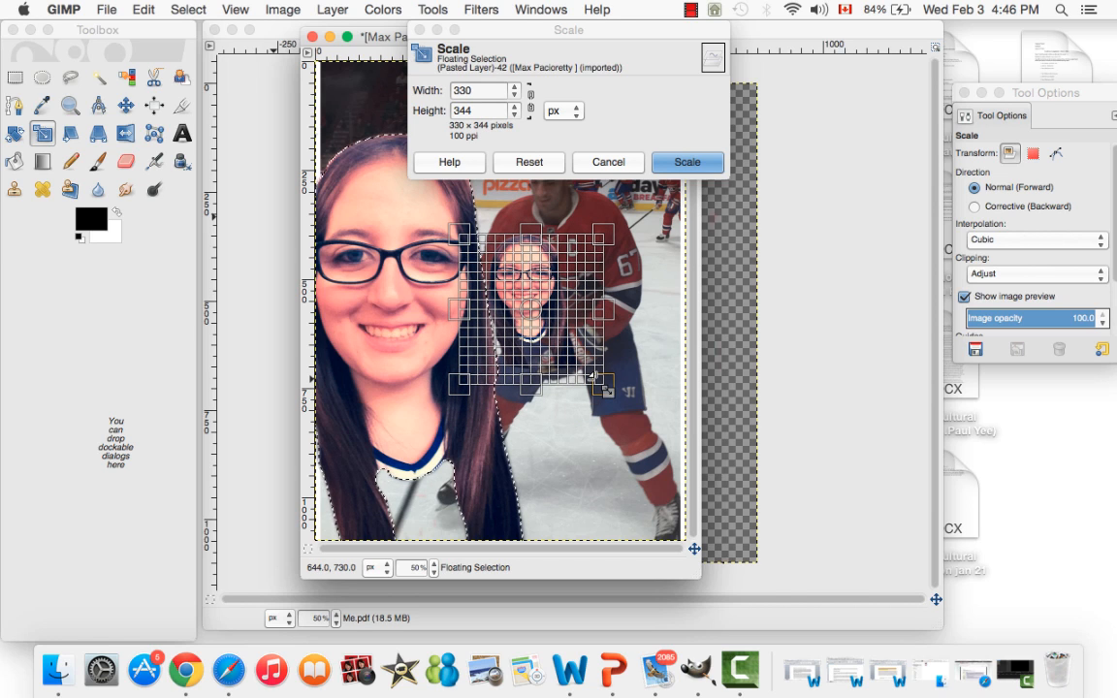
click(677, 163)
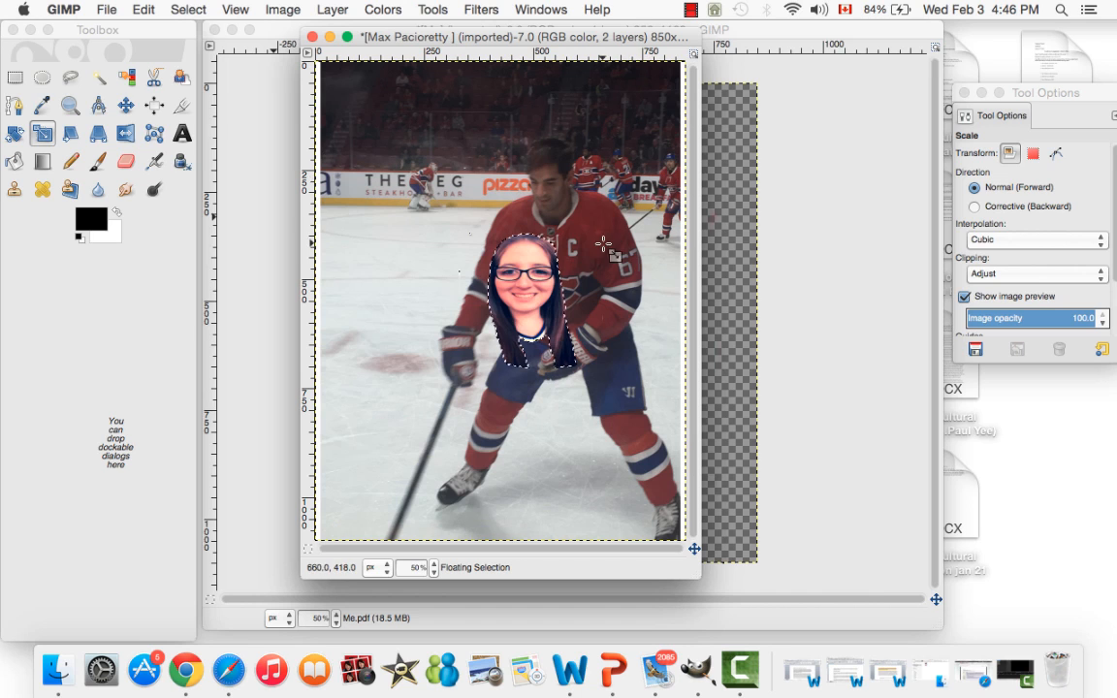
Scale the floating portrait down to about 260 × 331 pixels and move it up over the player's head.
click(533, 286)
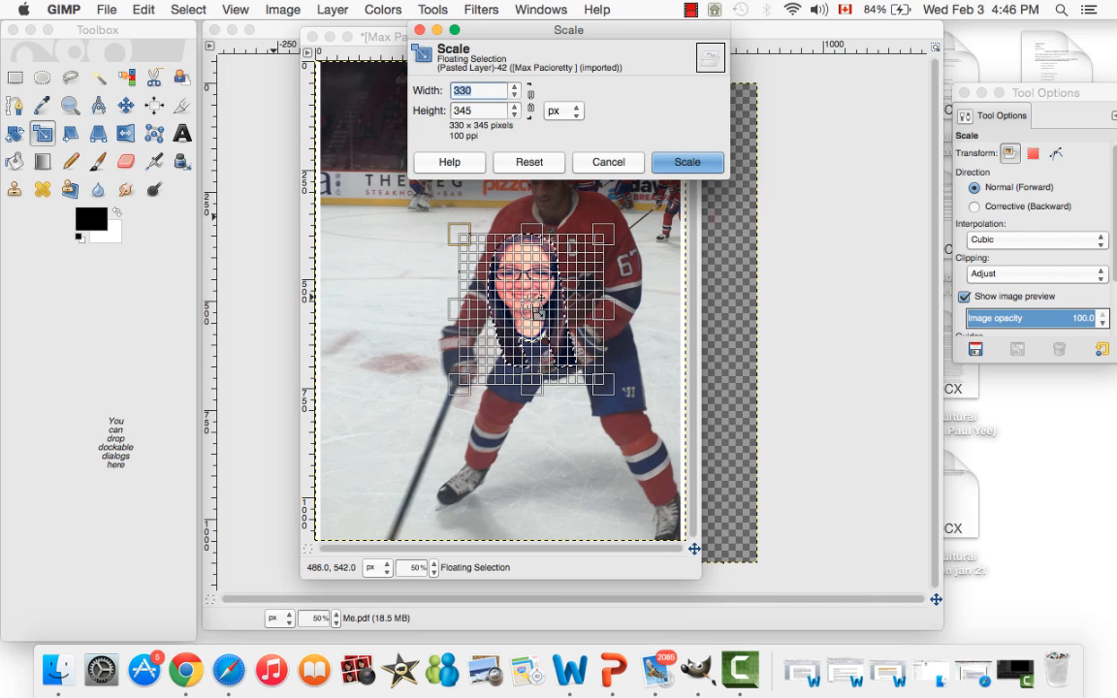
drag(523, 308, 550, 184)
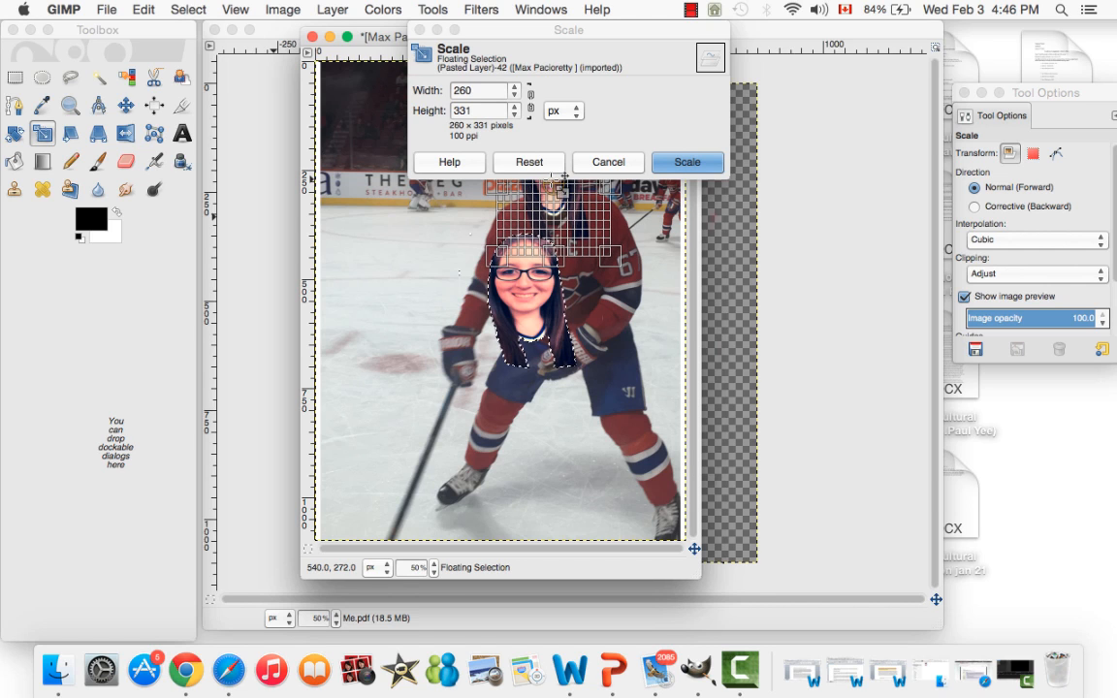
click(684, 162)
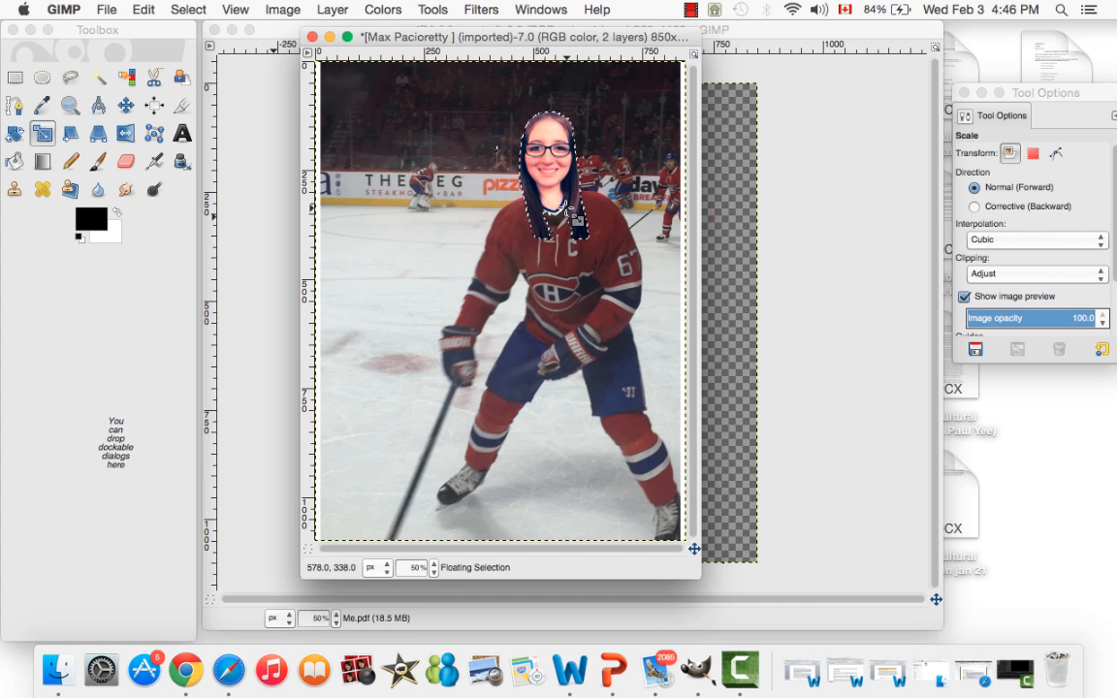
Shift the floating portrait slightly down with the Scale tool so its neck meets the player's jersey collar.
click(550, 172)
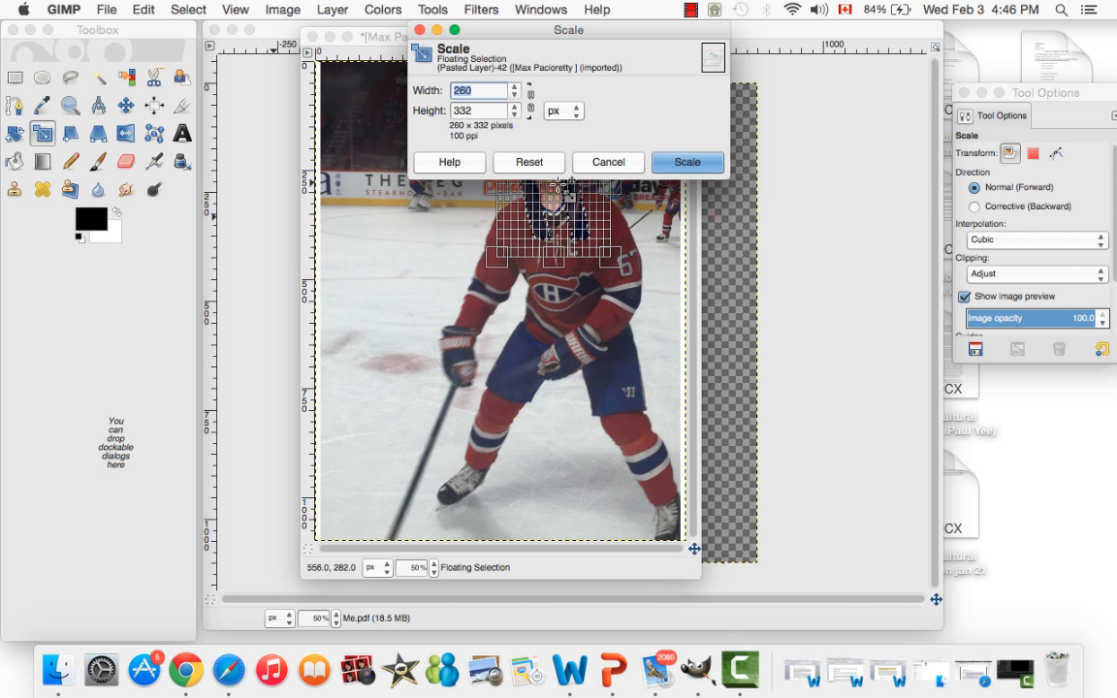
click(551, 192)
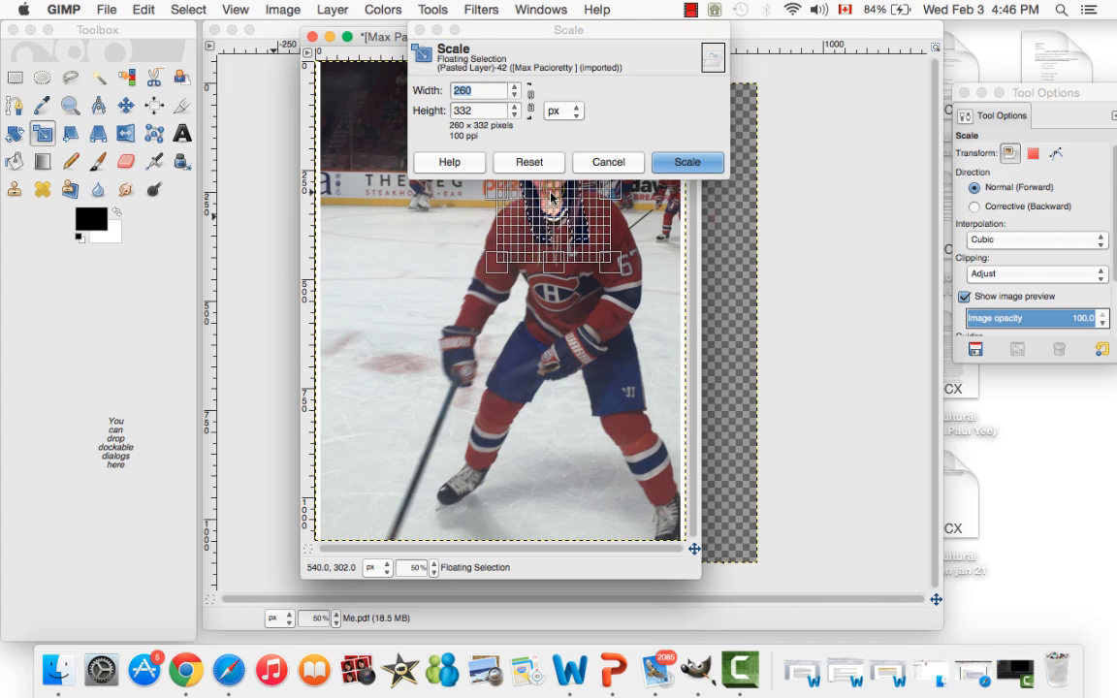
drag(551, 197, 548, 201)
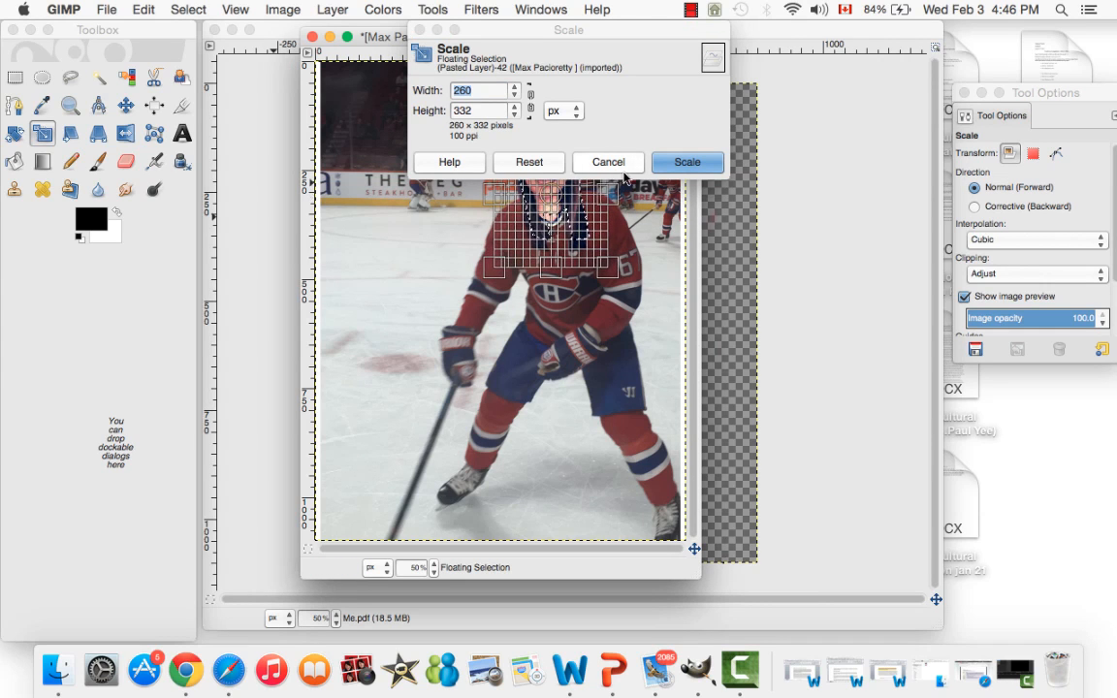
click(666, 165)
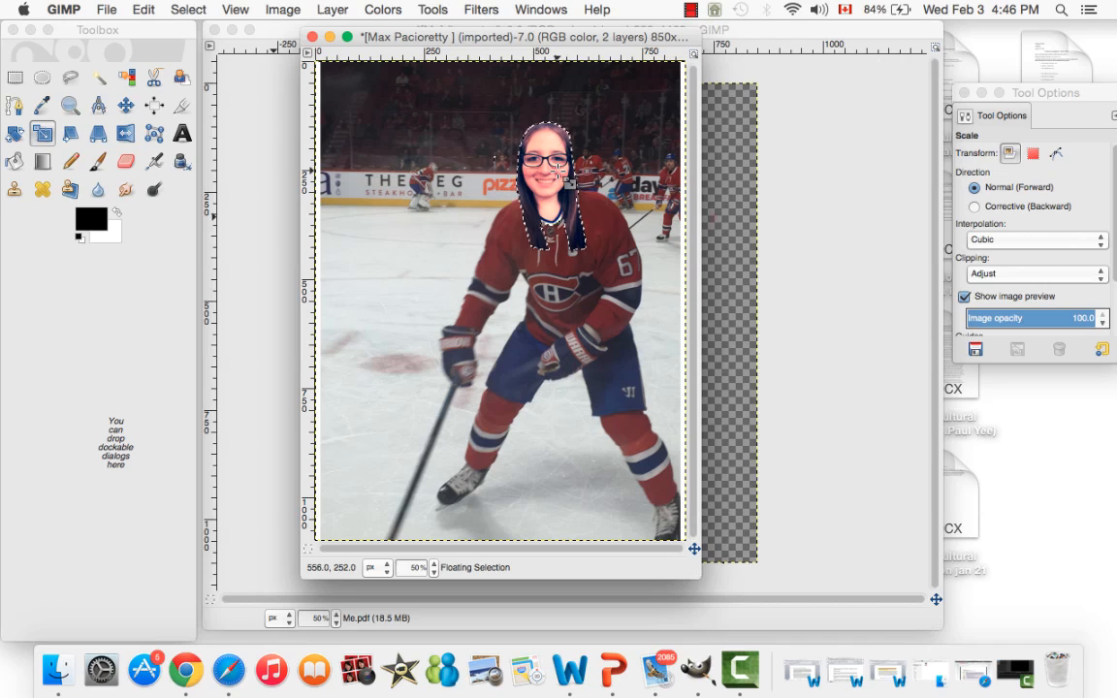
Apply the Lighting Effects filter to the floating portrait with a distance of 1.564, and anchor it to the hockey photo.
click(482, 10)
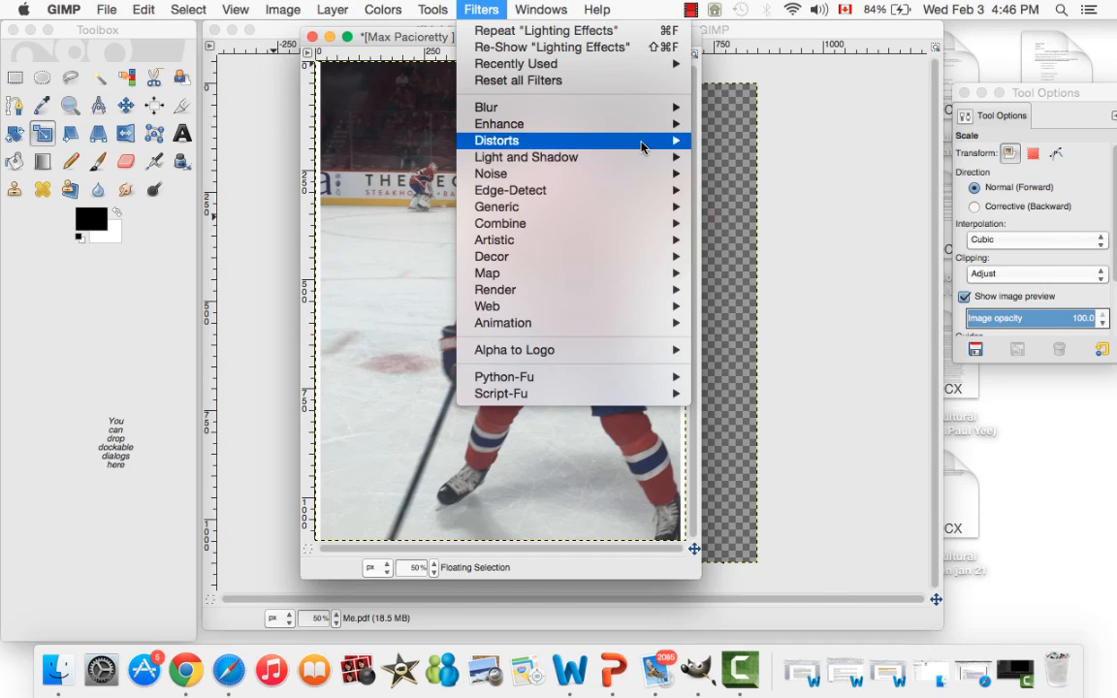
mouse_move(669, 157)
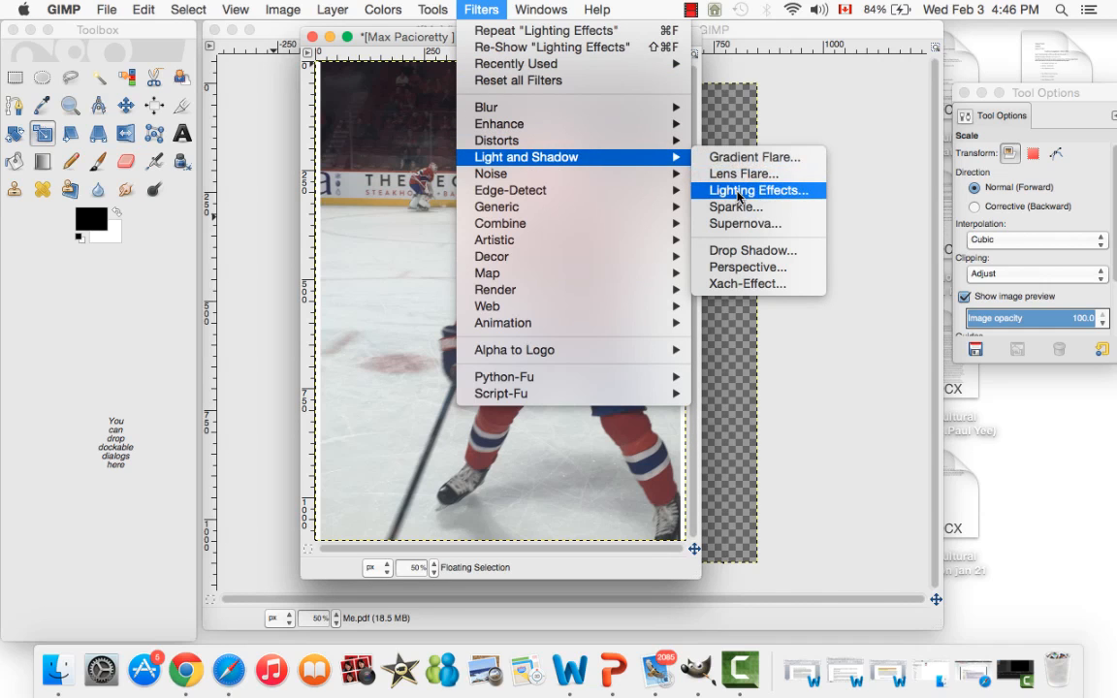
click(738, 192)
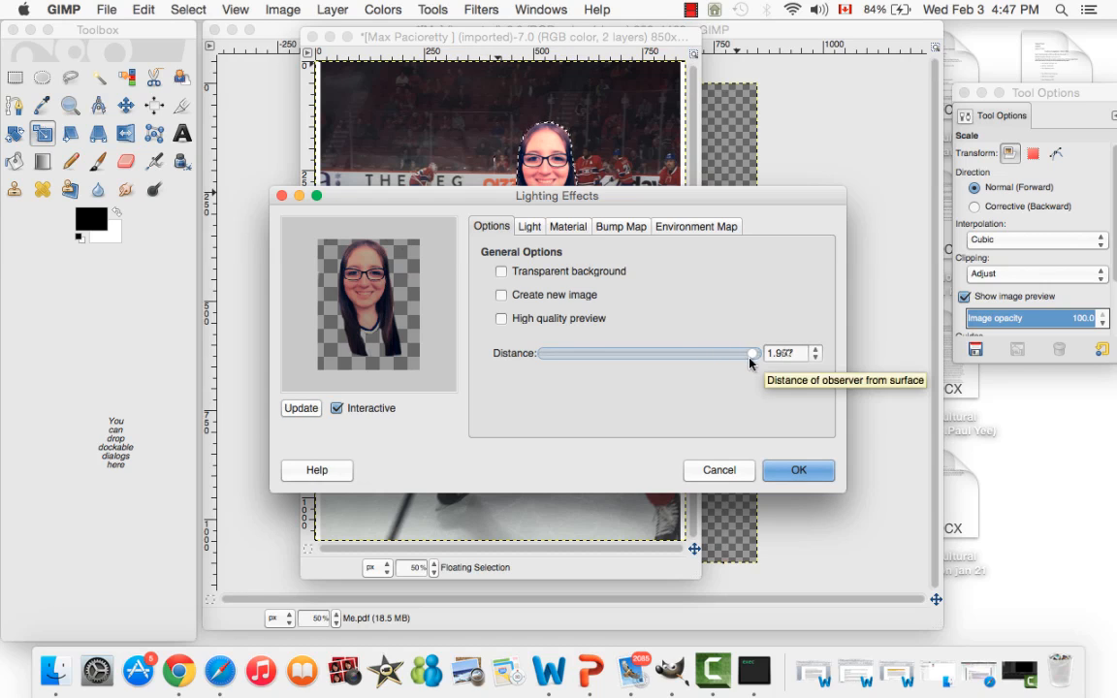
drag(753, 359, 707, 370)
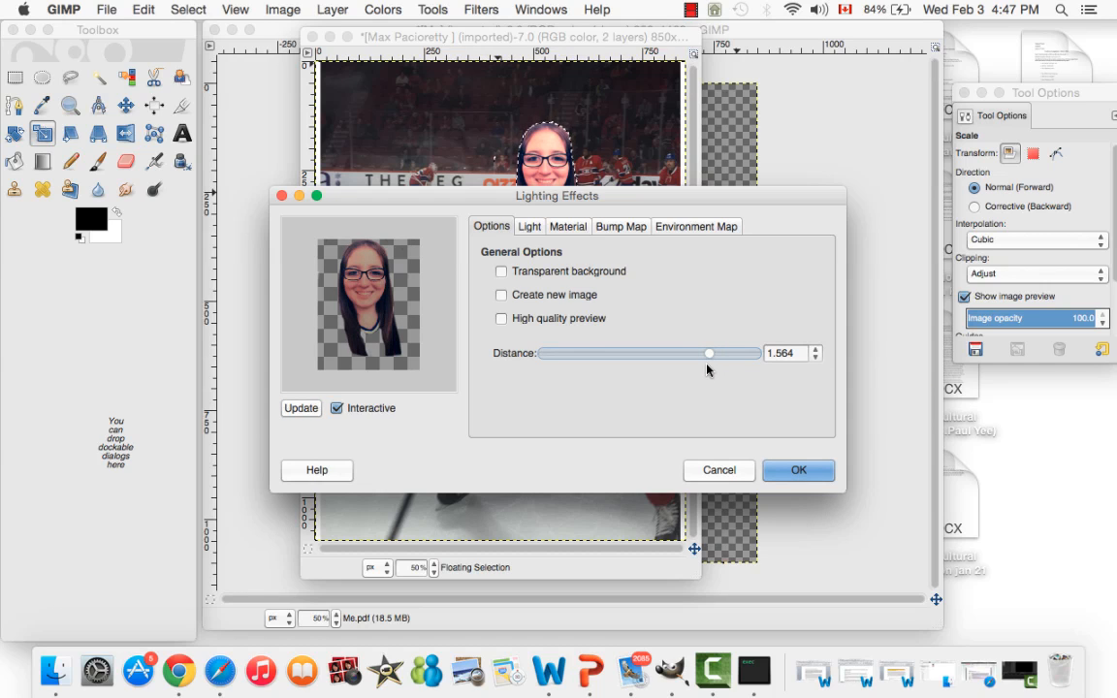
click(790, 470)
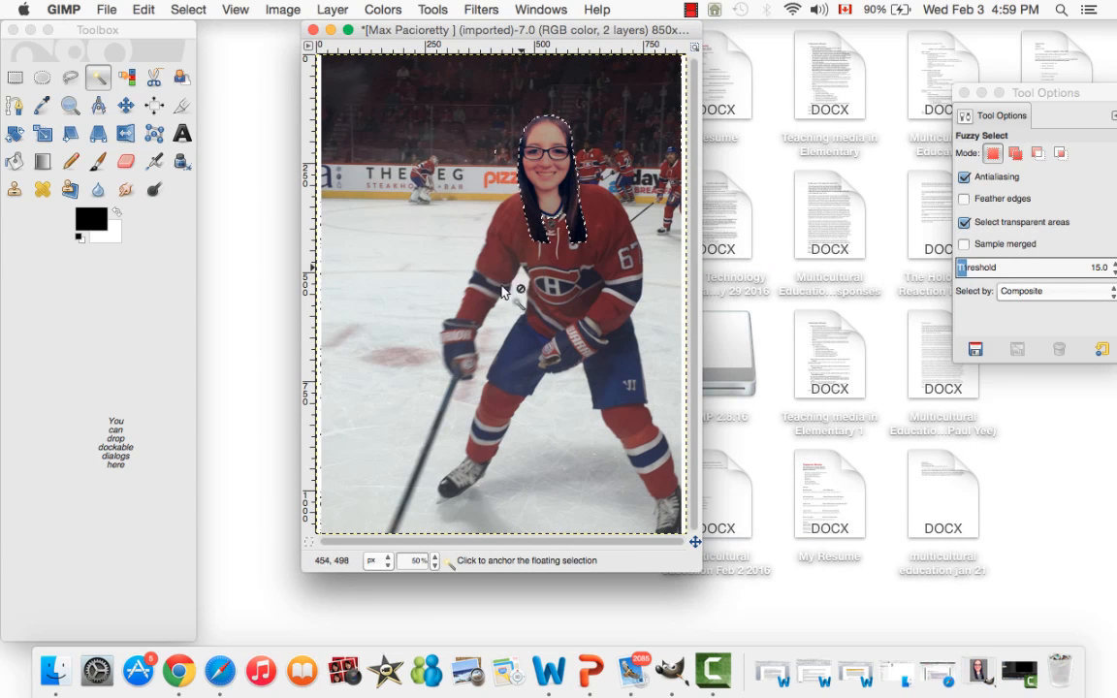
click(464, 339)
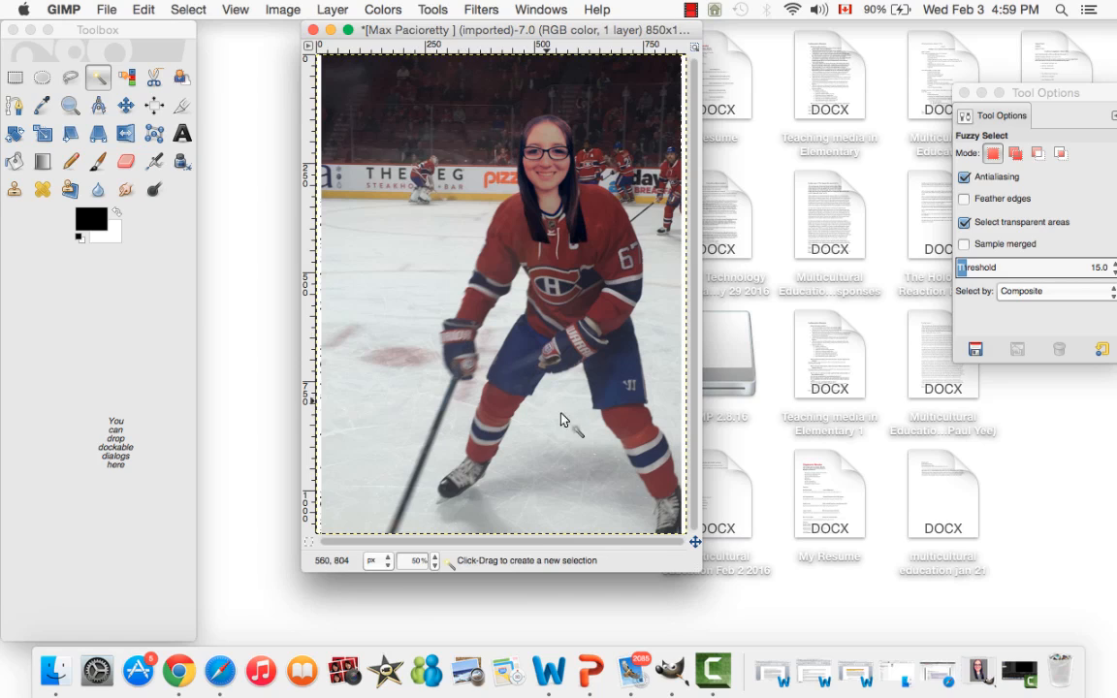